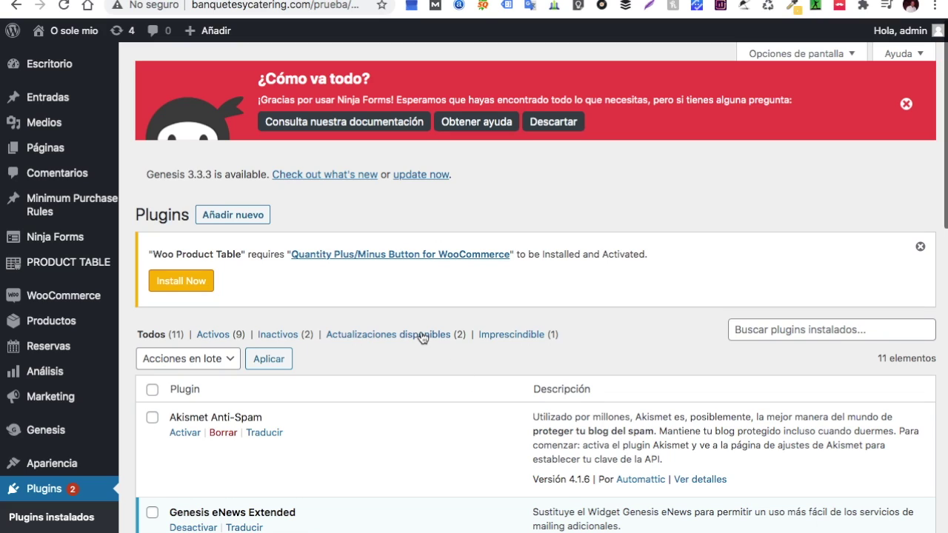
Open the form for uploading a new plugin from a .zip file
mouse_move(112, 333)
mouse_move(69, 327)
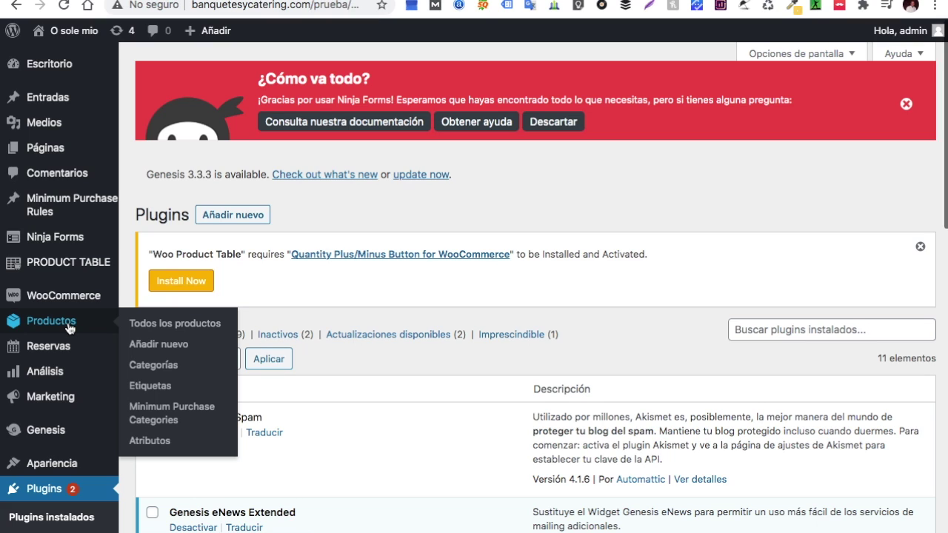
scroll(67, 330, down, 3)
click(38, 433)
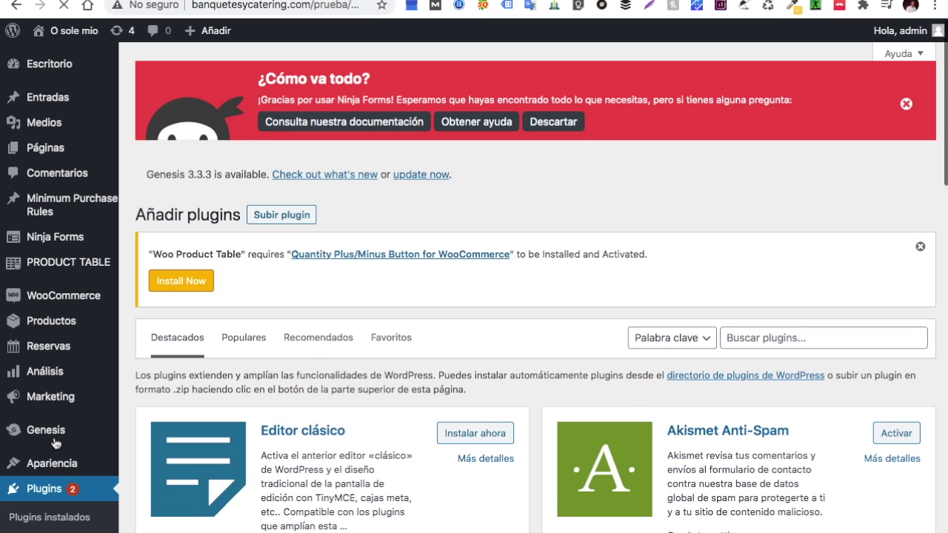
click(281, 214)
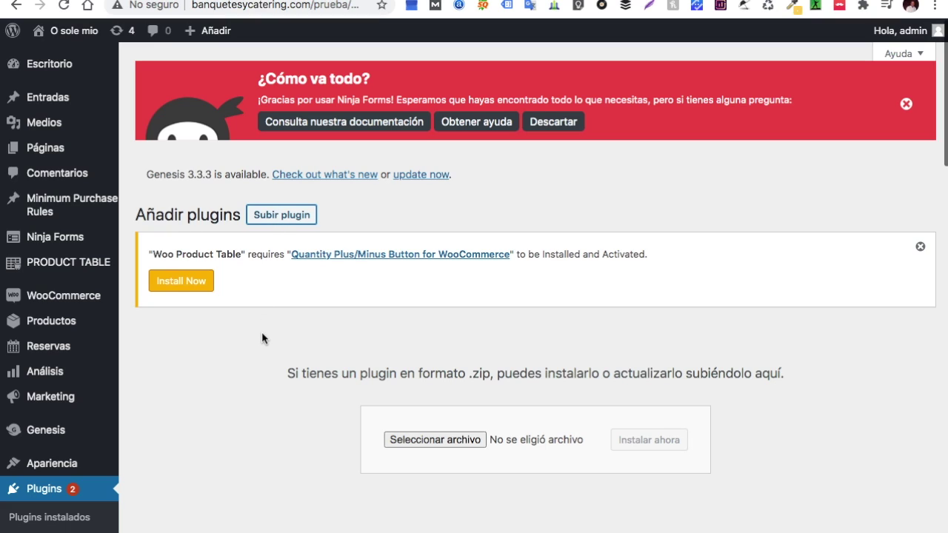
Upload the WooCommerce Bookings 1.15.22 zip from the Descargas folder for installation, and cancel replacing the installed version
scroll(311, 363, down, 2)
click(444, 363)
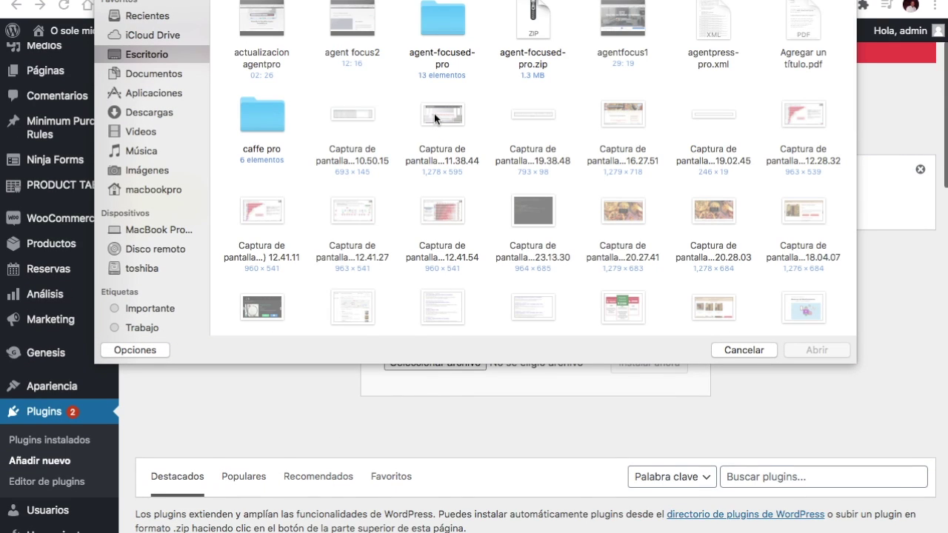
key(super+alt+l)
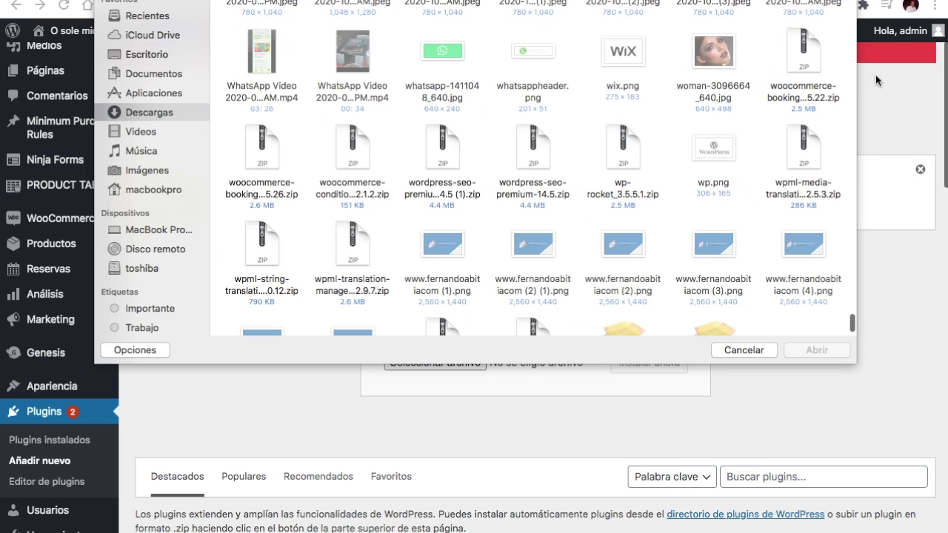
click(815, 62)
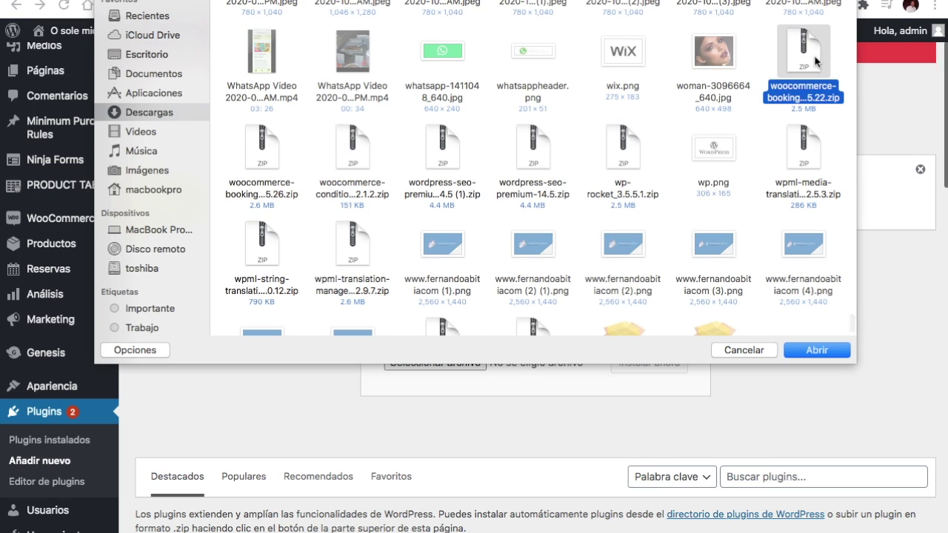
click(817, 349)
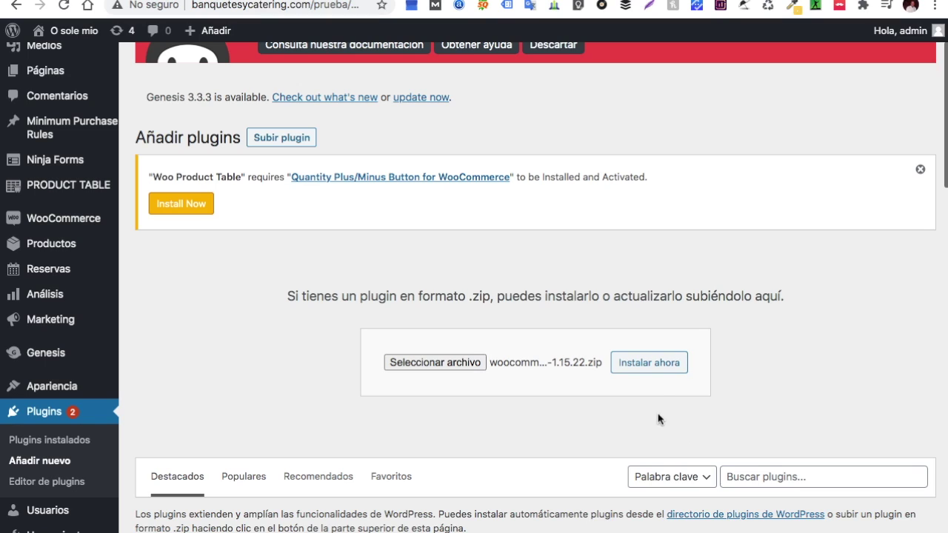
click(667, 368)
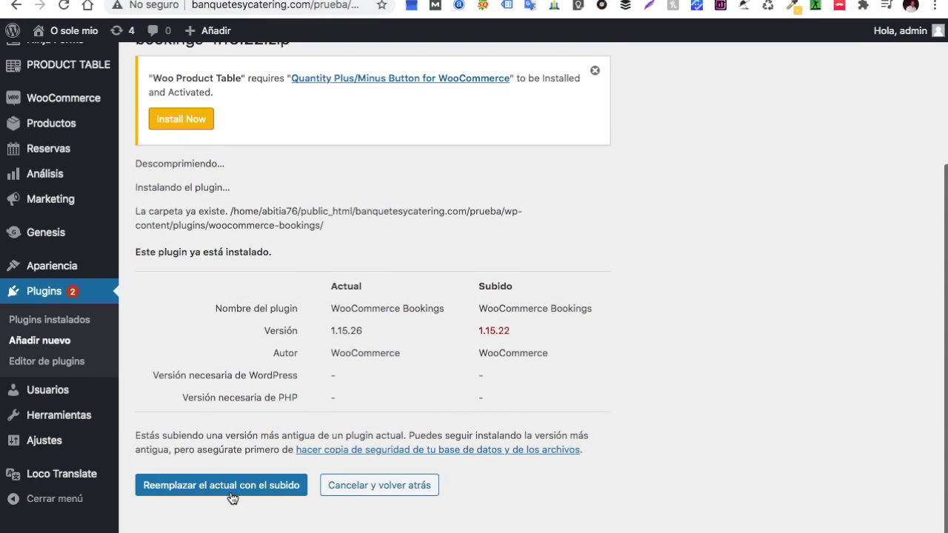
click(368, 493)
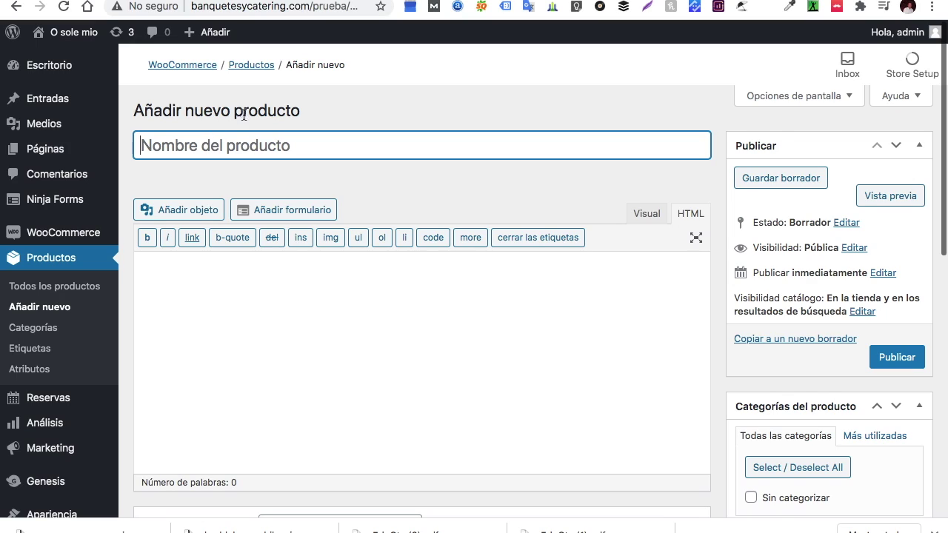
Enter "mesa reervada" as the name of the new product
click(215, 146)
text(mesa)
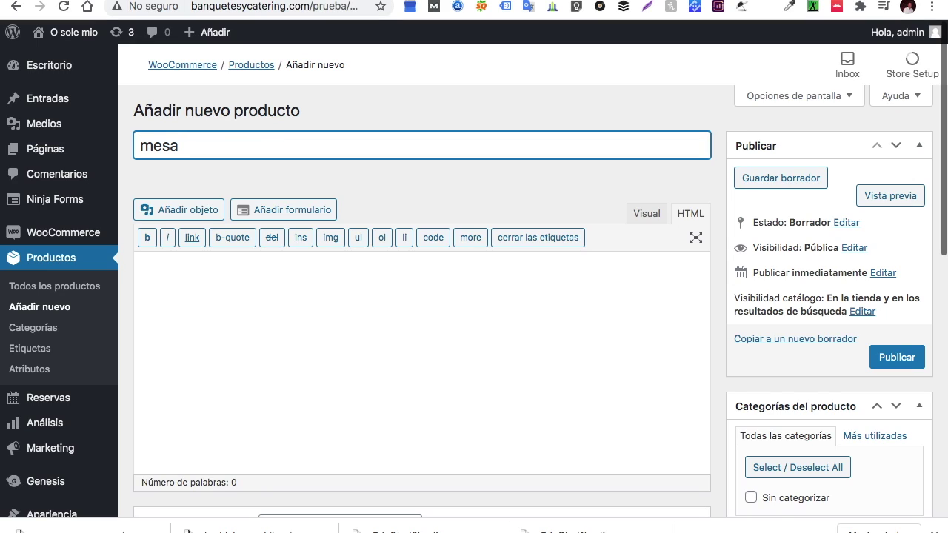
text( reerv)
text(adfa)
key(BackSpace)
key(BackSpace)
text(a)
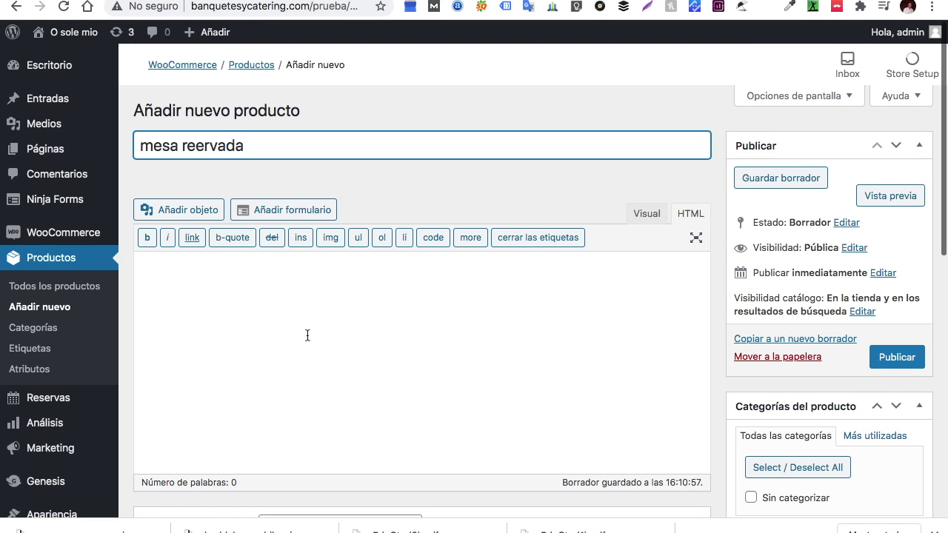
Set the pizza and pasta photo Diseño-sin-título-1.jpg from the media library as the product image
scroll(306, 334, down, 5)
scroll(309, 341, down, 4)
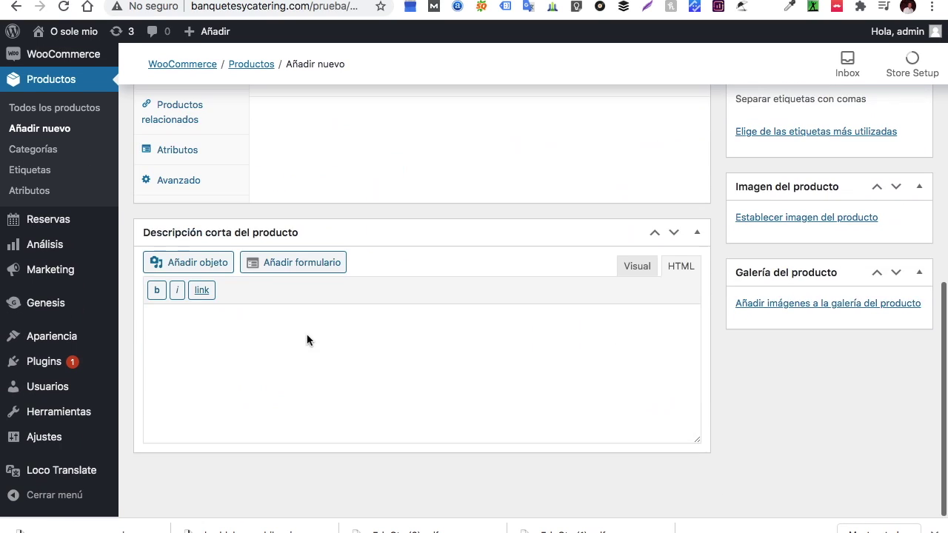
scroll(306, 338, up, 1)
scroll(307, 335, up, 1)
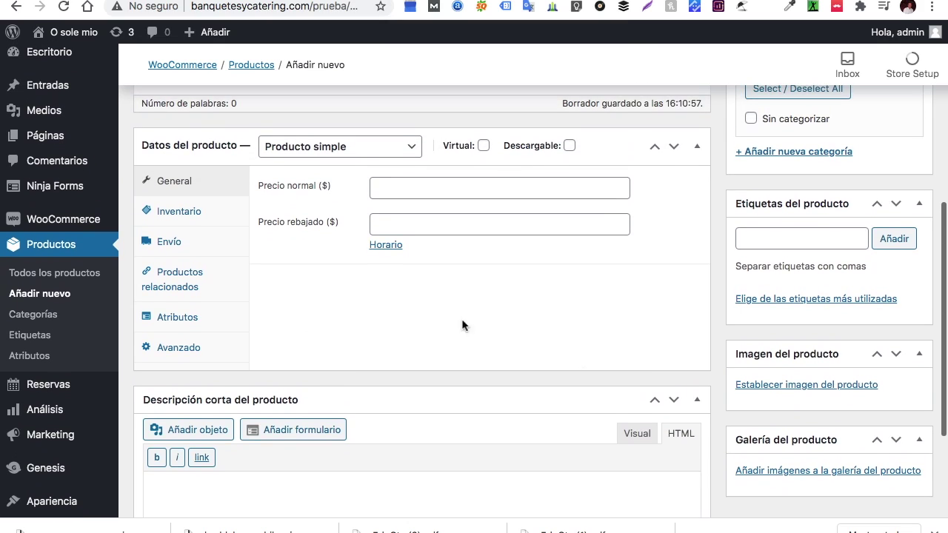
click(780, 386)
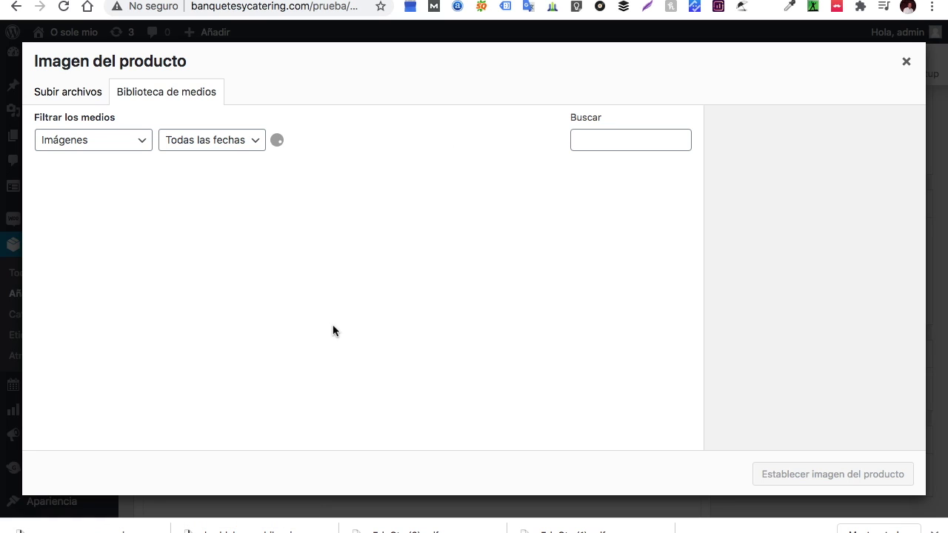
click(182, 234)
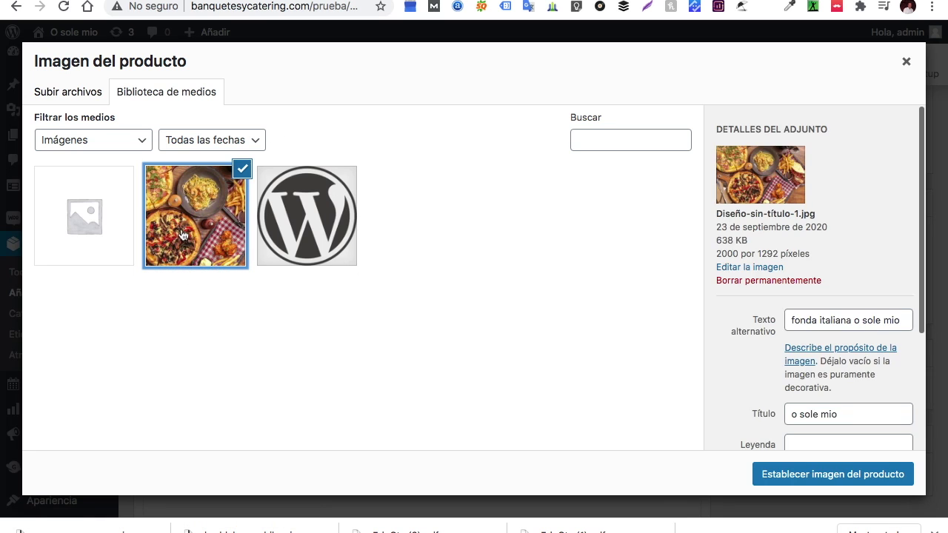
click(828, 483)
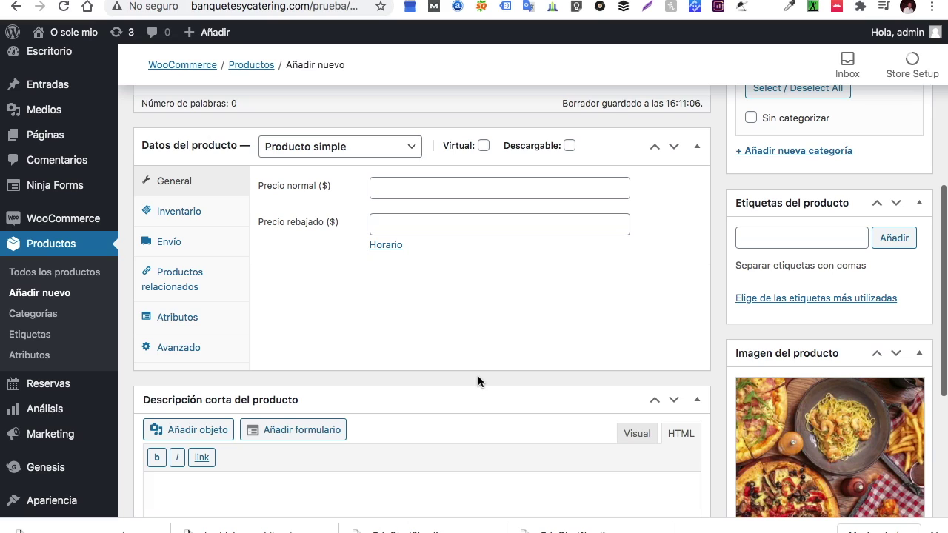
Set the product type to Producto reservable and mark it as virtual
click(412, 154)
click(315, 202)
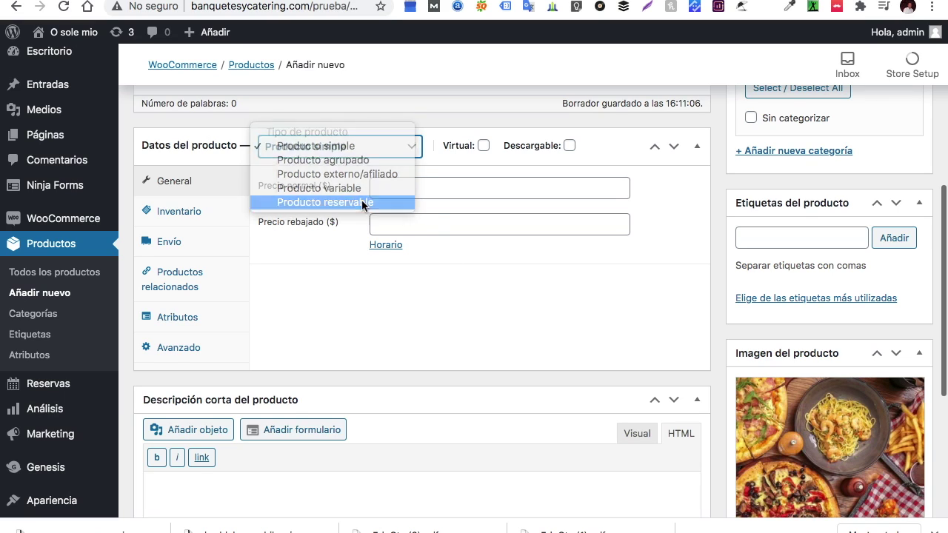
click(482, 145)
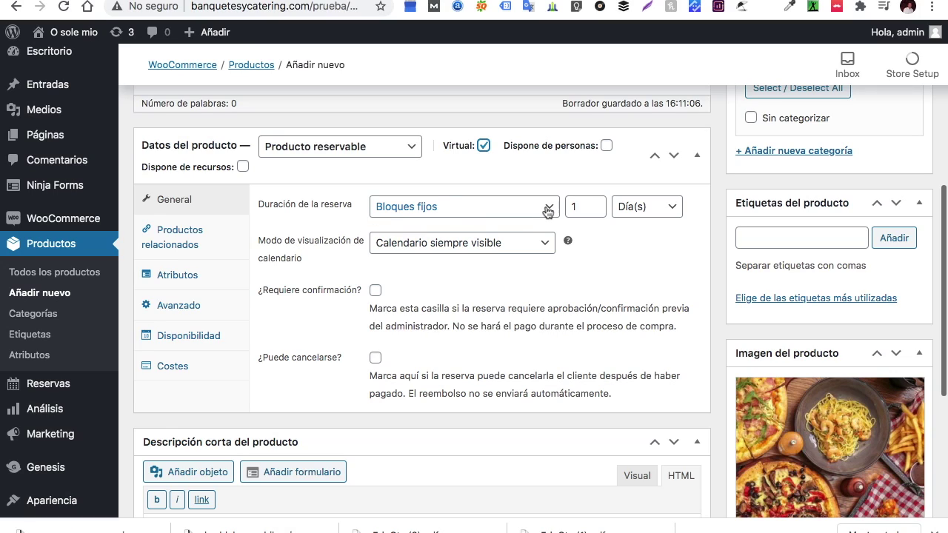
Publish the new bookable product
scroll(364, 195, up, 3)
scroll(363, 195, up, 2)
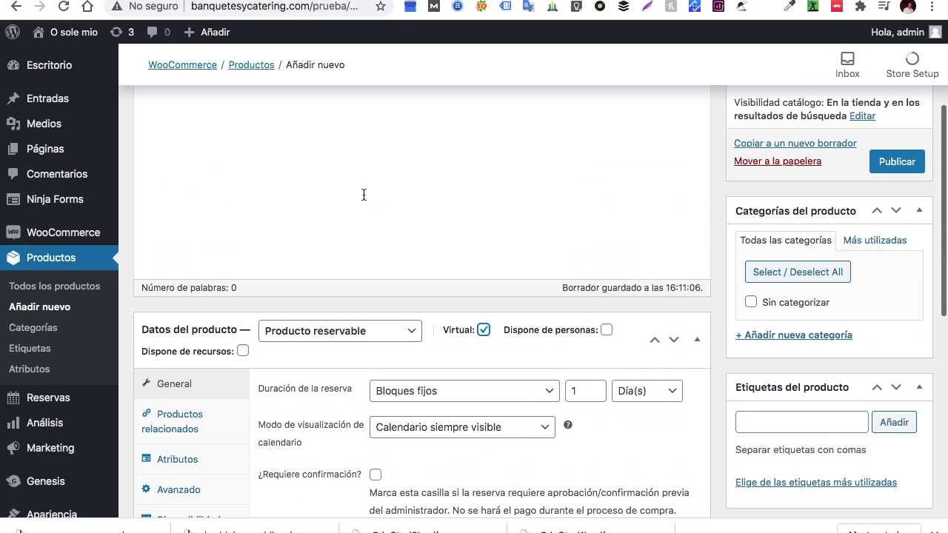
click(899, 163)
scroll(772, 201, up, 3)
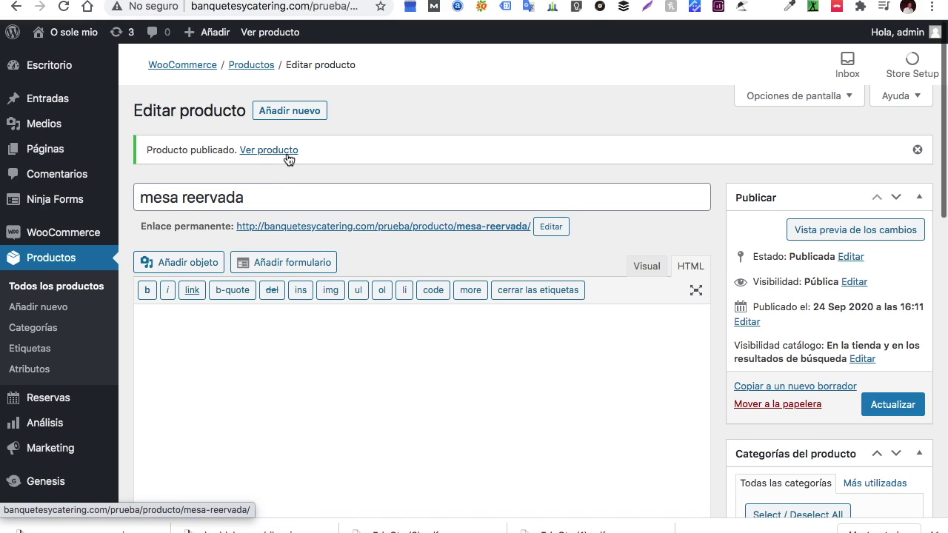
View the published product in a new tab and try 30 and 29 September 2020 in its booking calendar
right_click(287, 154)
click(329, 161)
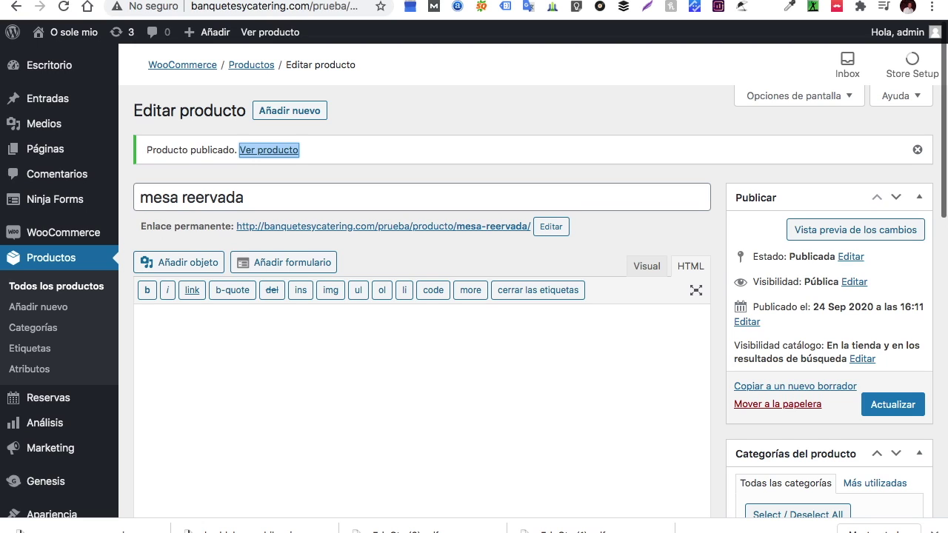
key(ctrl+Tab)
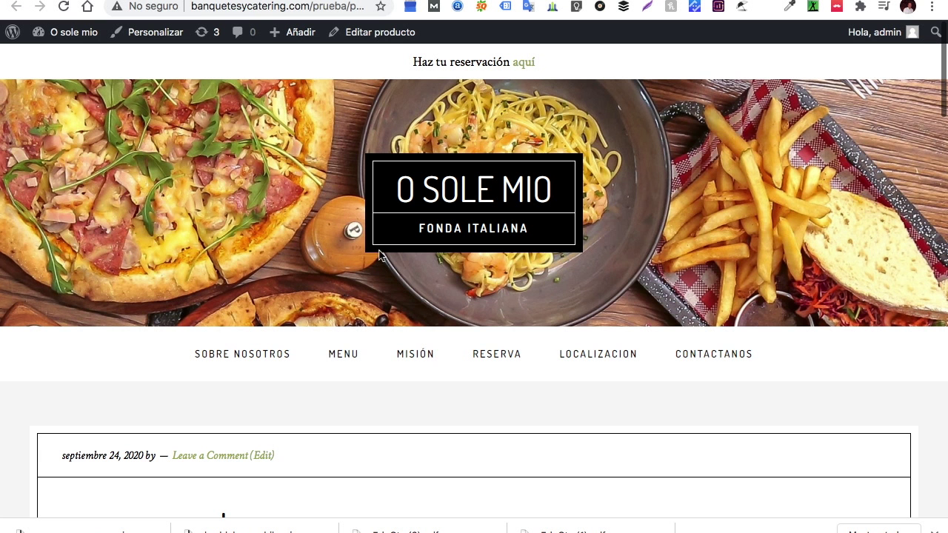
scroll(383, 309, down, 10)
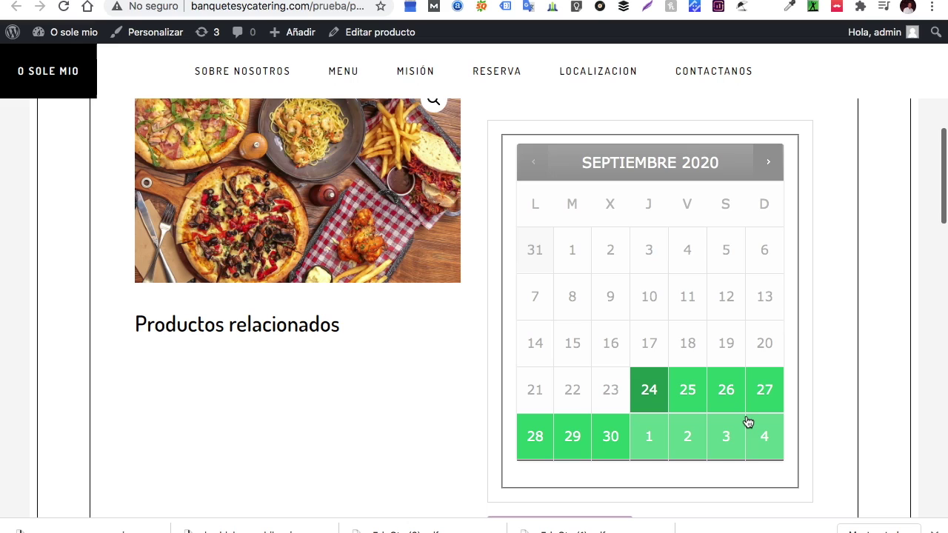
scroll(746, 421, down, 1)
click(616, 387)
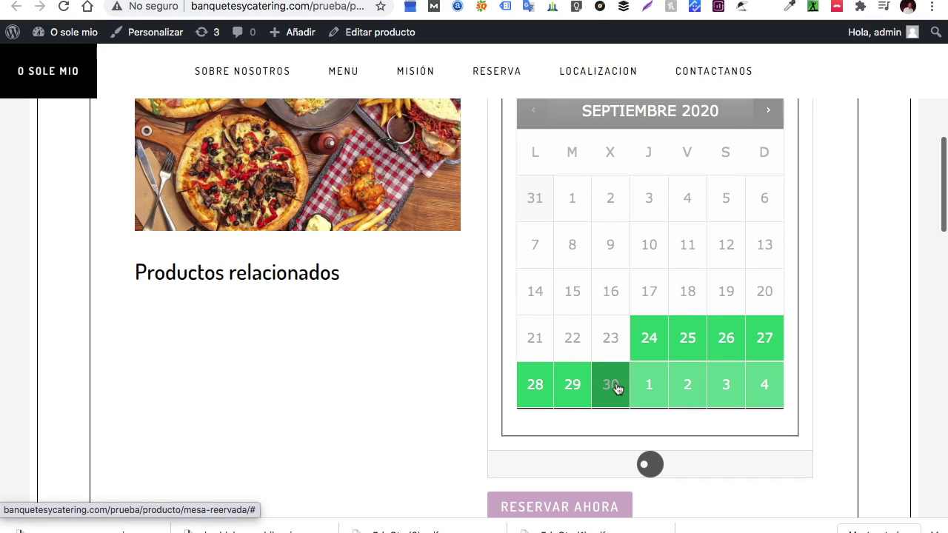
scroll(616, 388, down, 3)
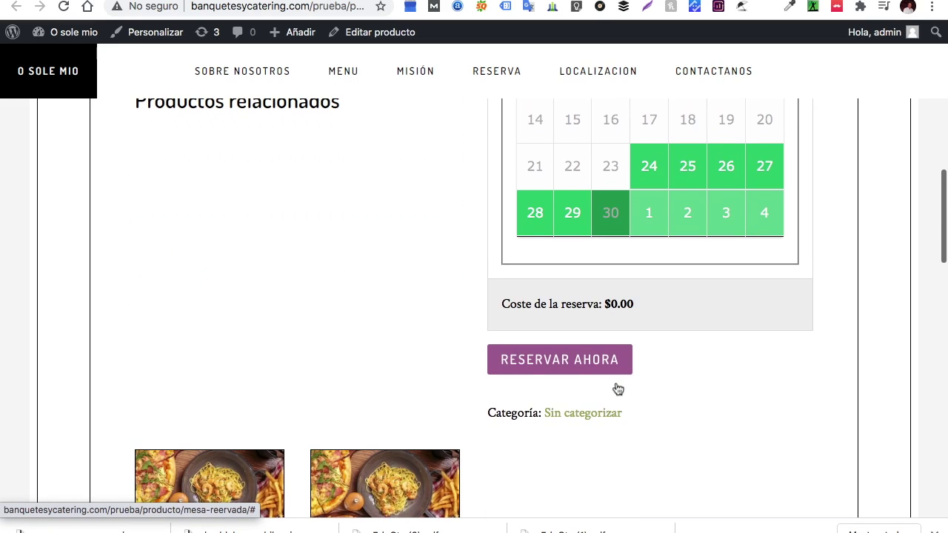
click(569, 238)
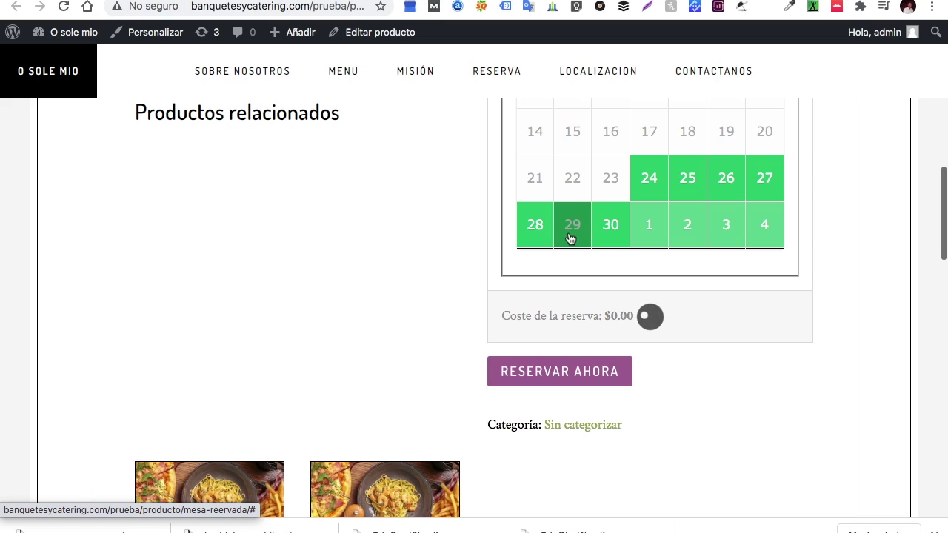
scroll(594, 250, up, 3)
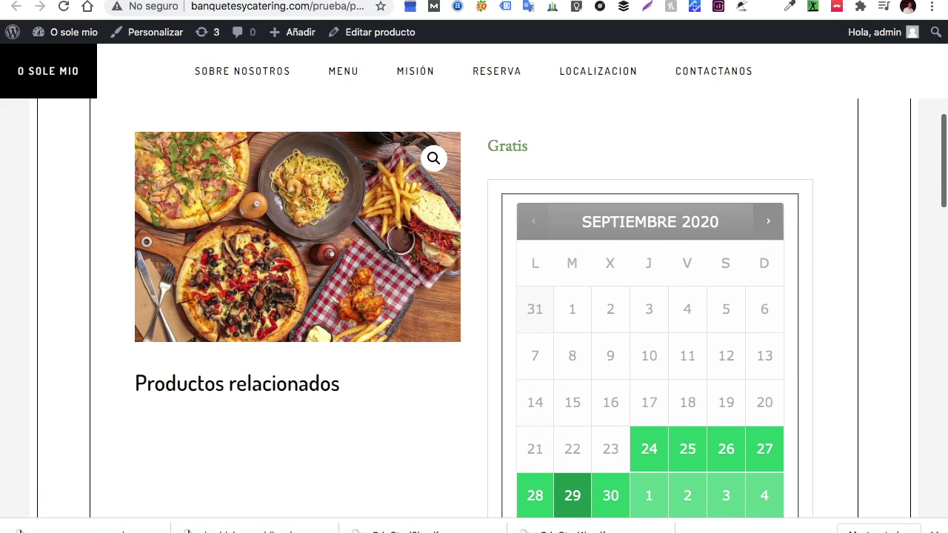
Return to the product editor and correct the product name to "mesa reservada"
click(15, 6)
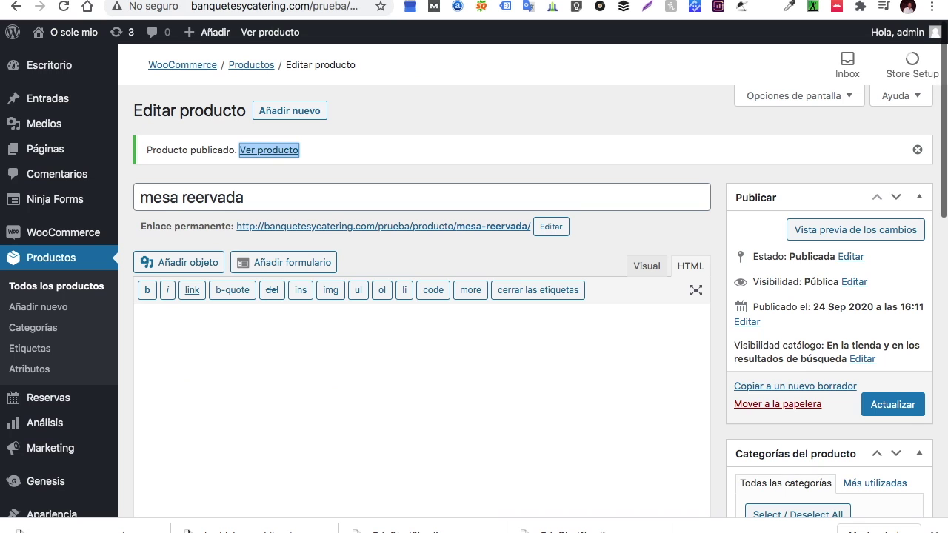
right_click(193, 201)
key(Escape)
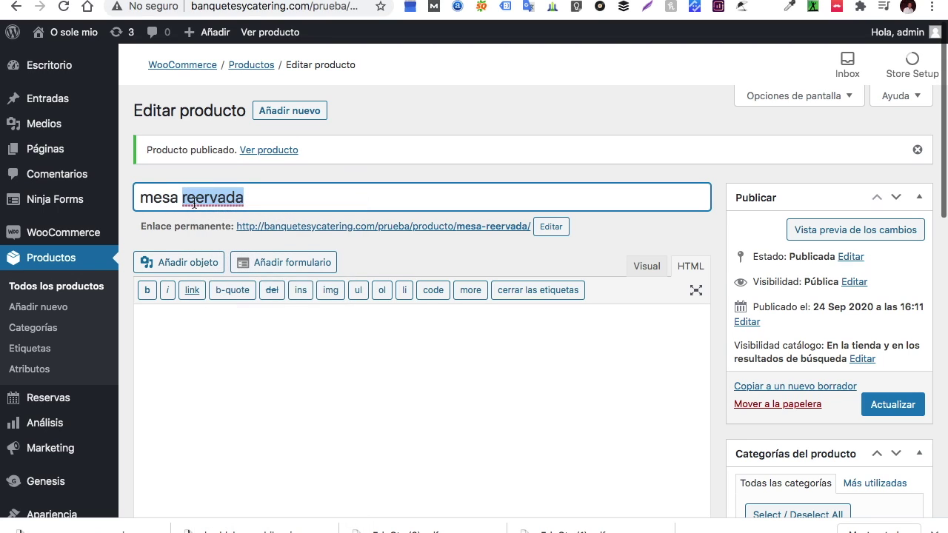
click(194, 200)
text(s)
scroll(290, 297, down, 1)
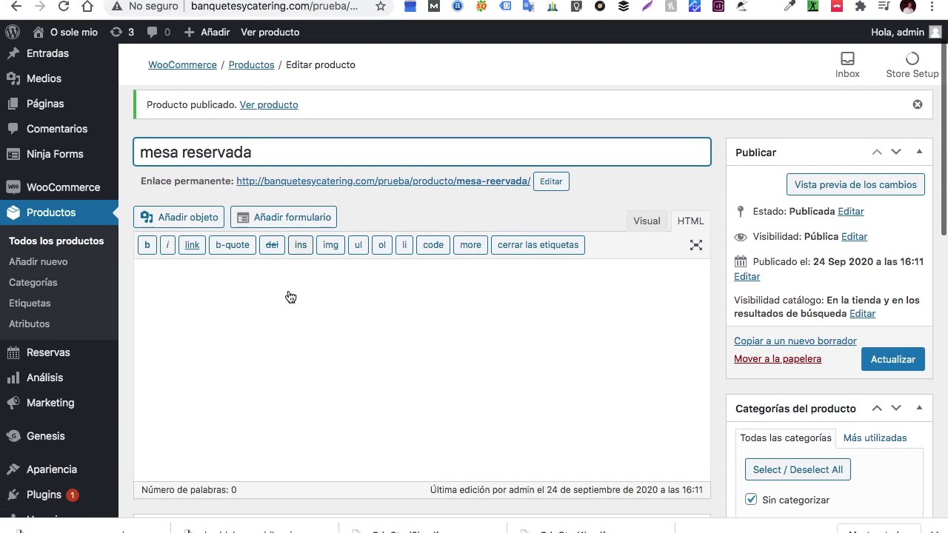
Make the booking require confirmation and allow customers to cancel it
scroll(290, 297, down, 5)
click(375, 302)
click(375, 369)
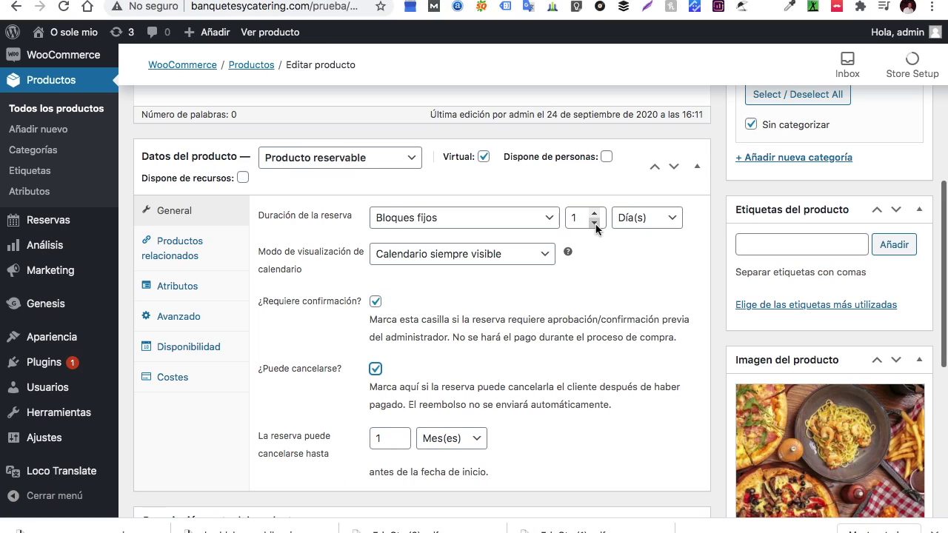
Set the booking duration unit to Hora(s) and update the product
click(671, 228)
click(656, 228)
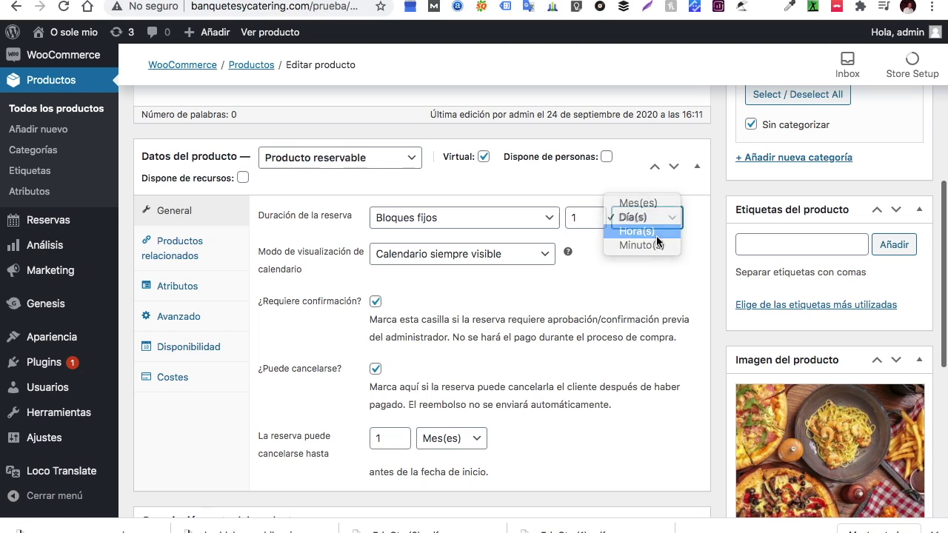
scroll(524, 273, down, 2)
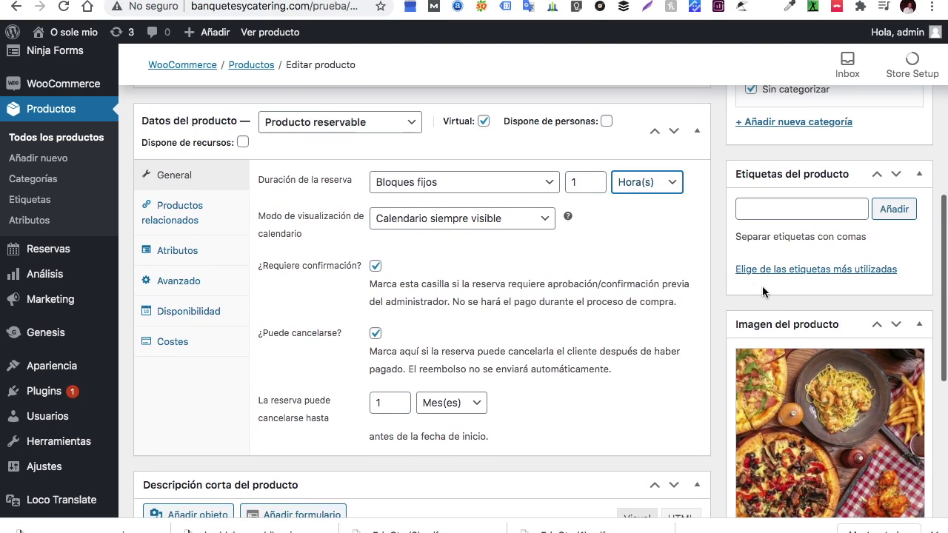
scroll(763, 291, down, 3)
scroll(762, 296, up, 15)
click(891, 405)
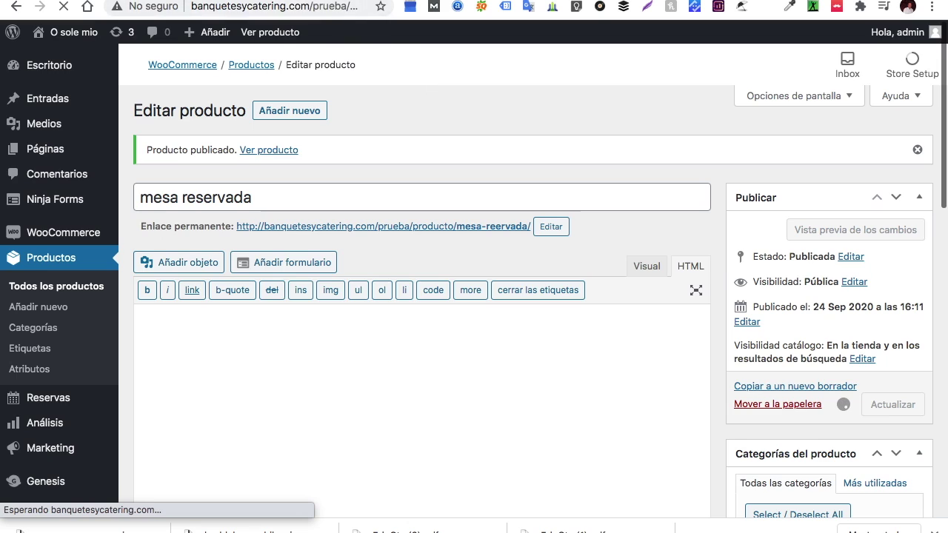
Reload the product page on the site and check the hourly time slots offered for 29 September 2020
click(269, 32)
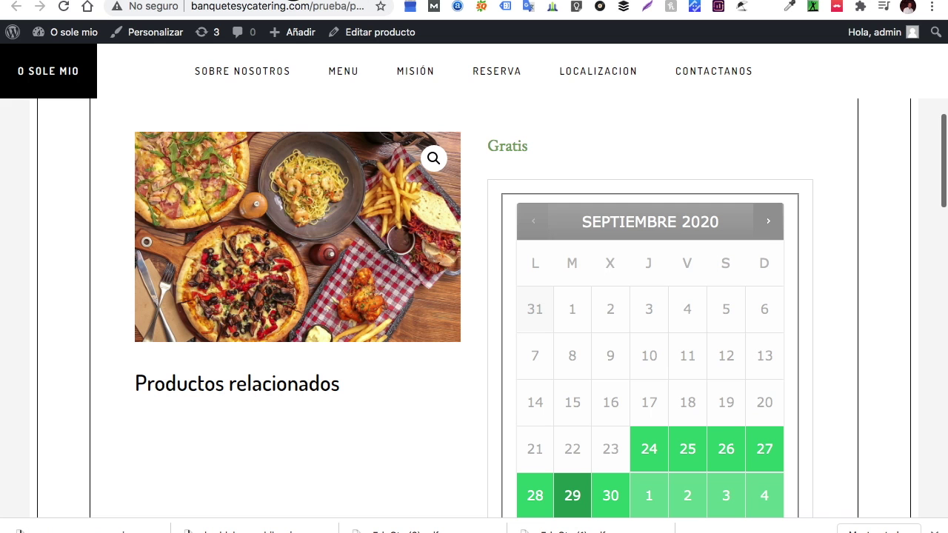
click(64, 9)
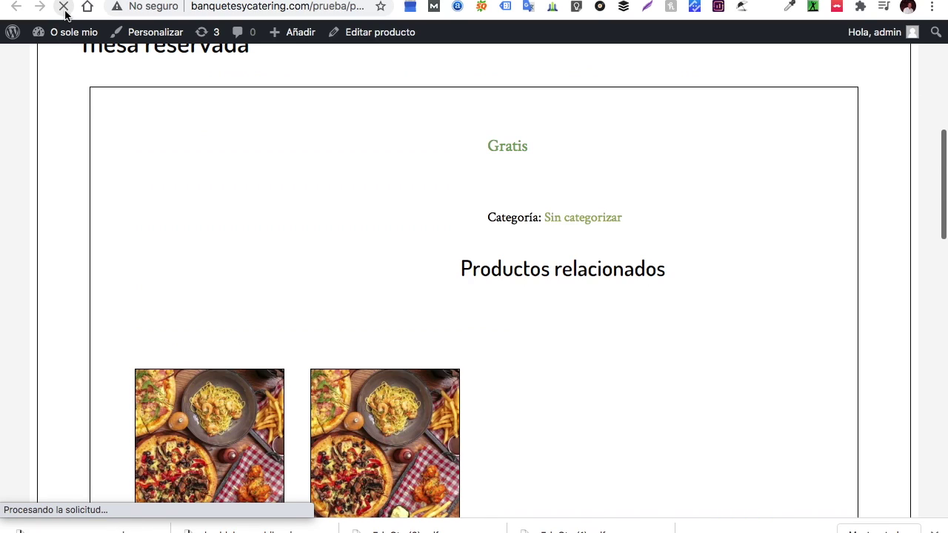
scroll(488, 319, down, 3)
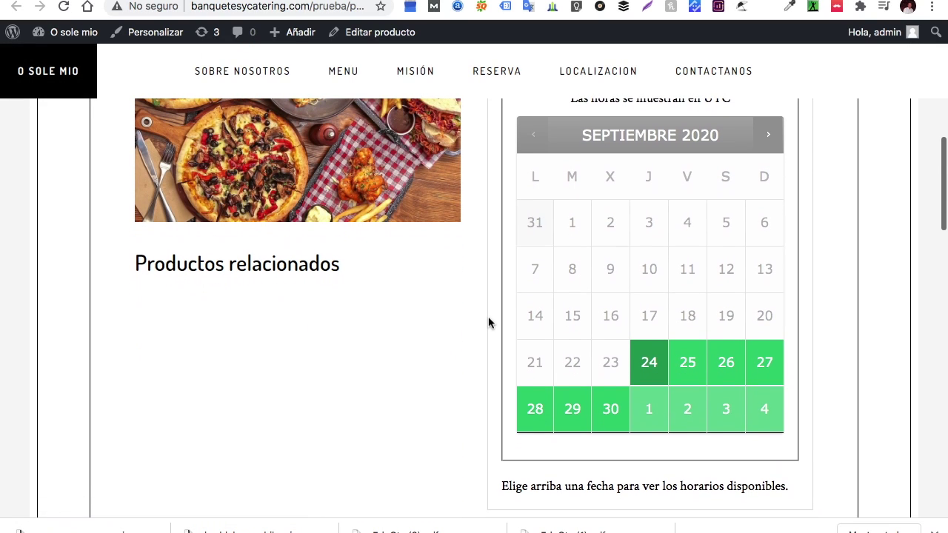
click(570, 411)
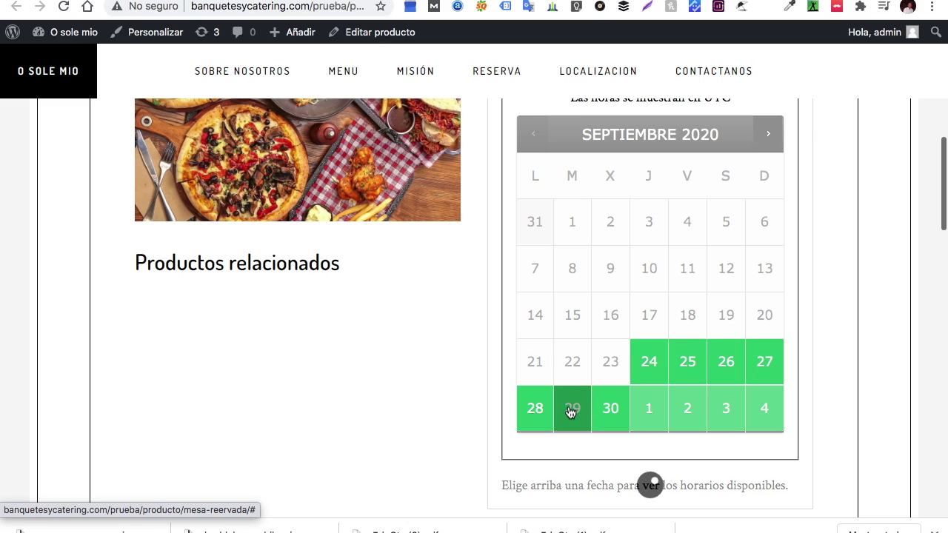
scroll(570, 412, down, 4)
click(558, 310)
scroll(556, 315, down, 2)
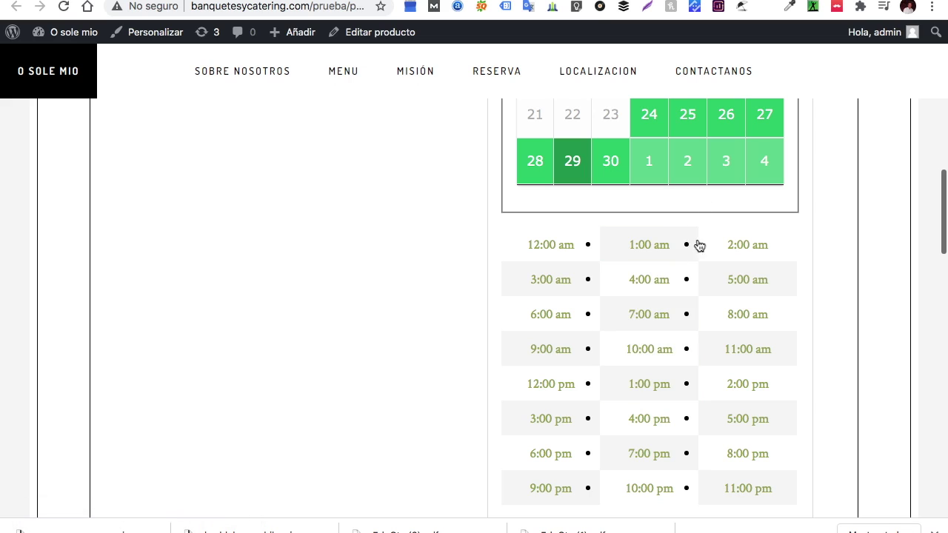
click(645, 265)
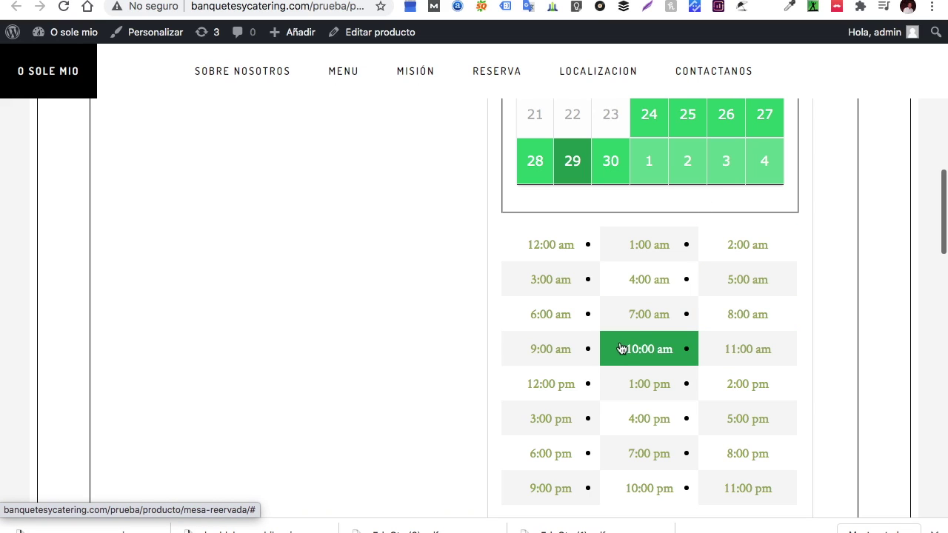
scroll(718, 361, up, 4)
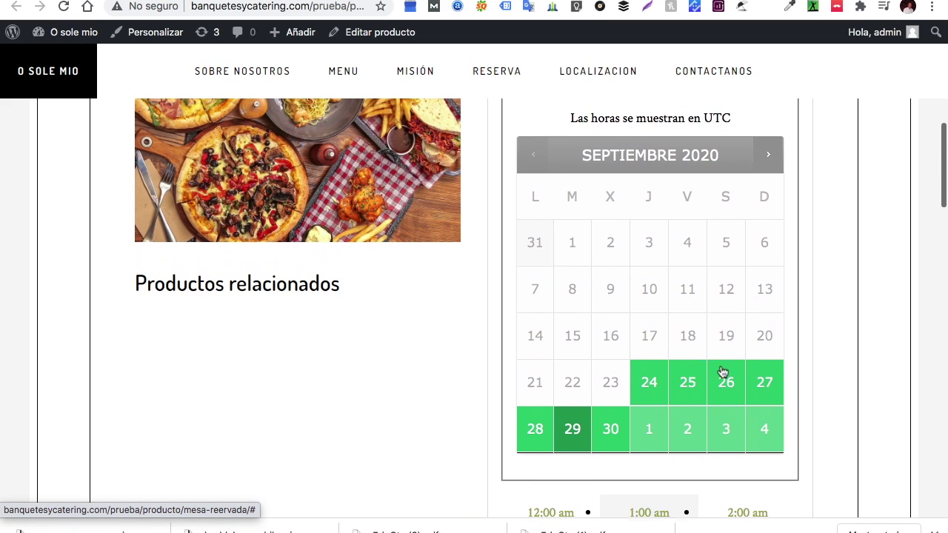
scroll(505, 201, up, 6)
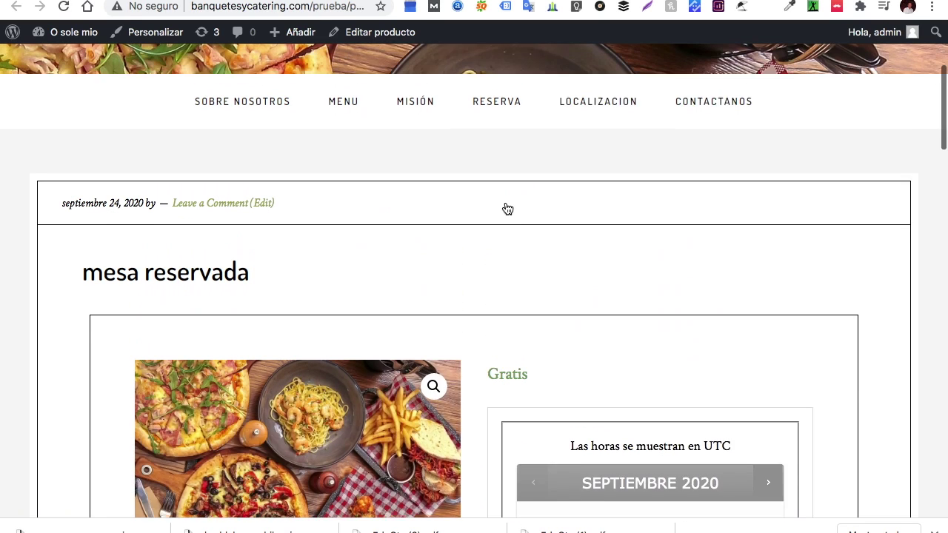
Return to the product editor, change the booking duration type to customer-defined blocks ("Bloques definidos por el cliente") and update the product
key(super+Left)
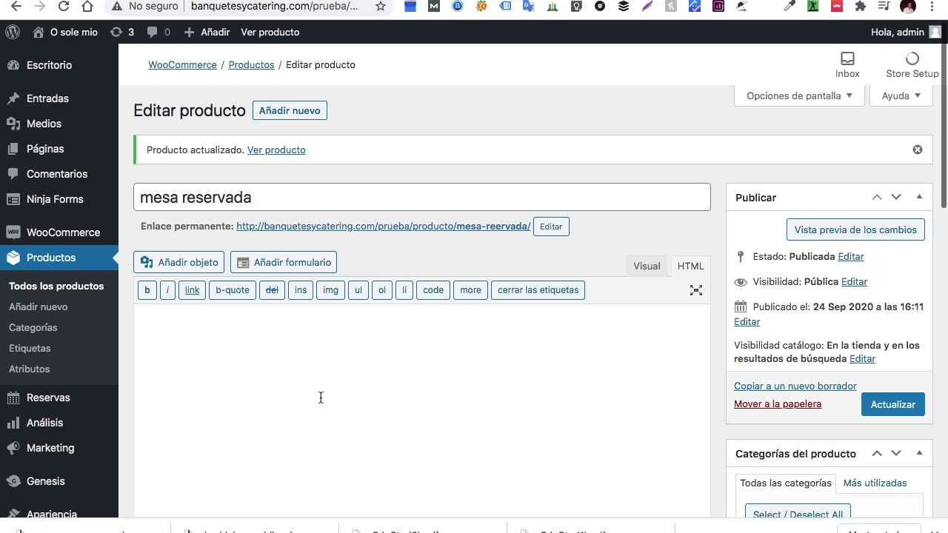
scroll(320, 398, down, 5)
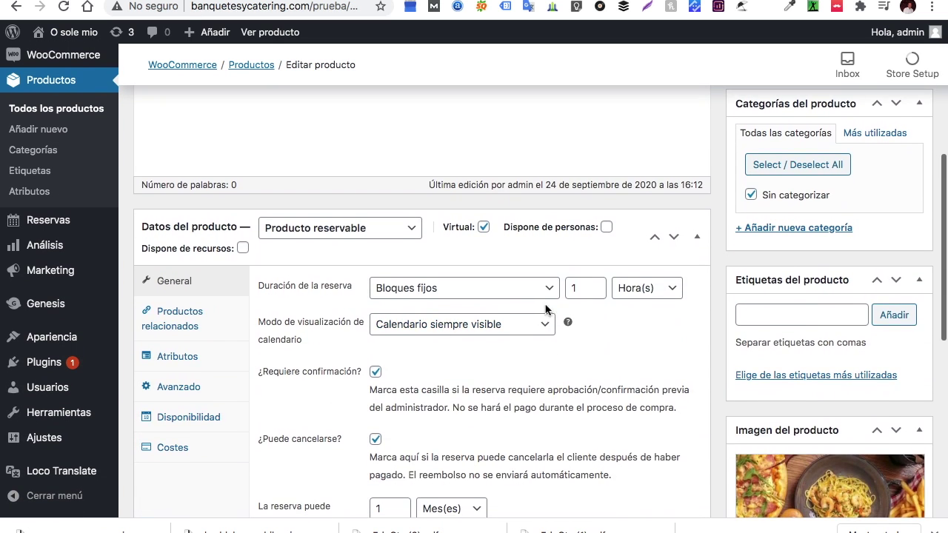
click(548, 289)
click(515, 299)
scroll(835, 239, up, 4)
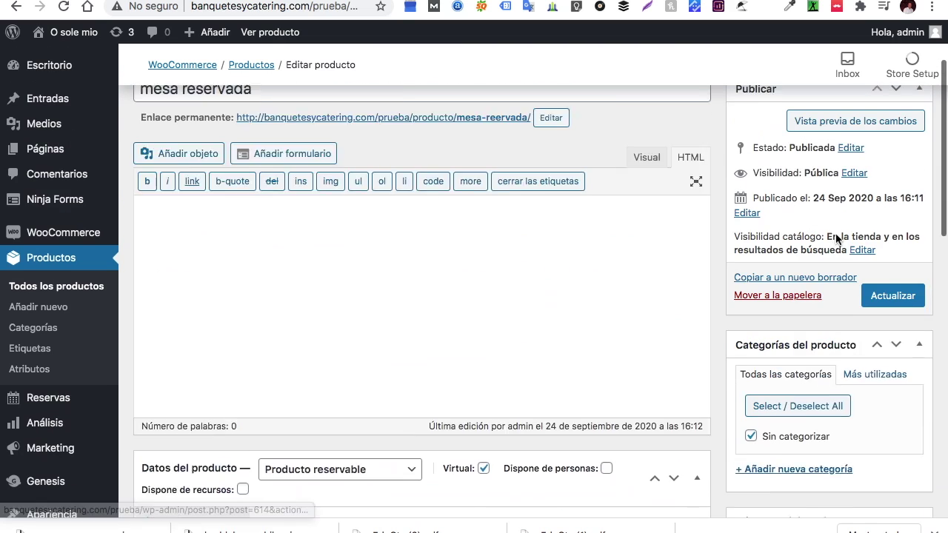
scroll(835, 238, up, 1)
click(893, 361)
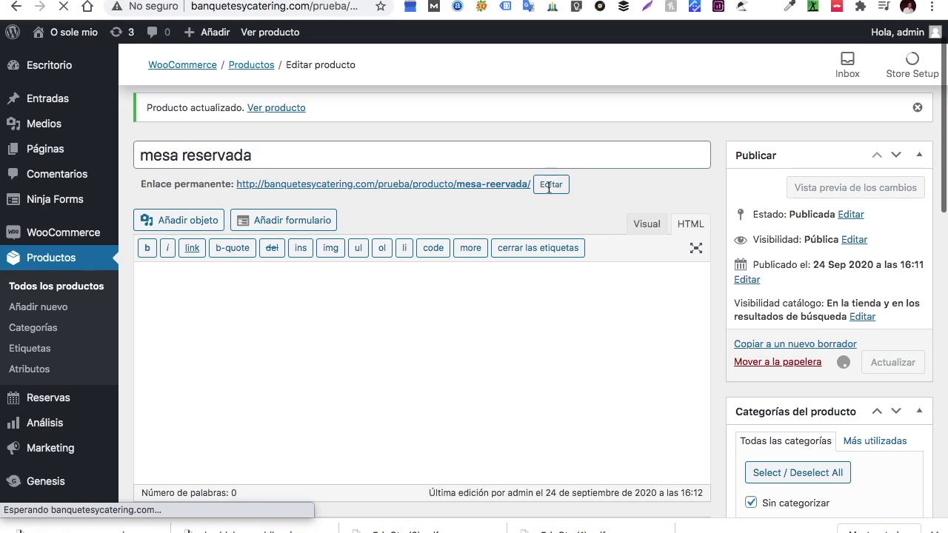
Reload the product page, choose 29 September 2020 and examine the start time options in the booking form
click(276, 107)
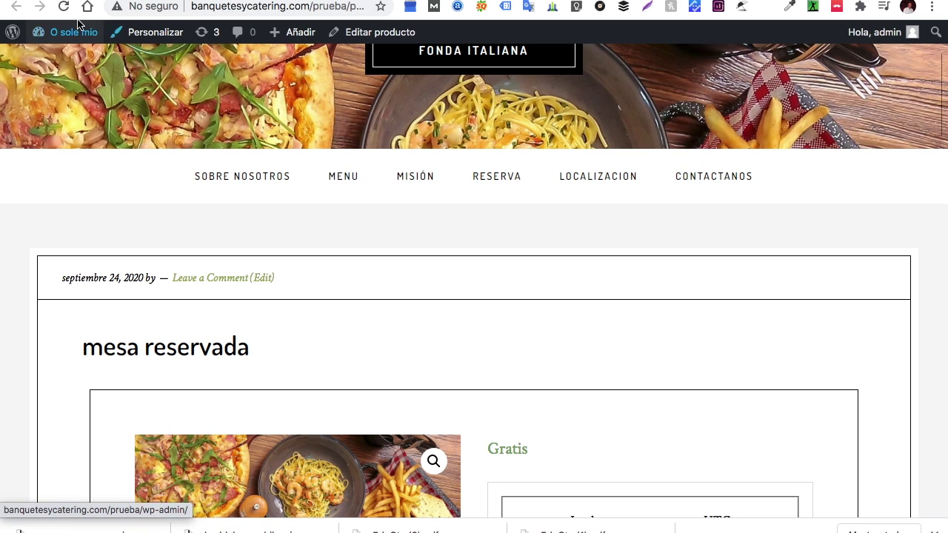
click(65, 7)
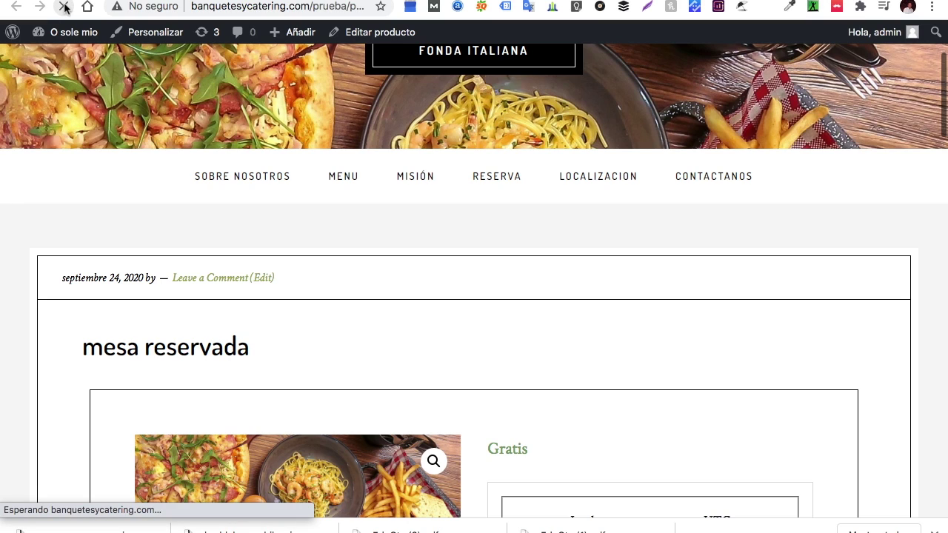
scroll(333, 232, down, 8)
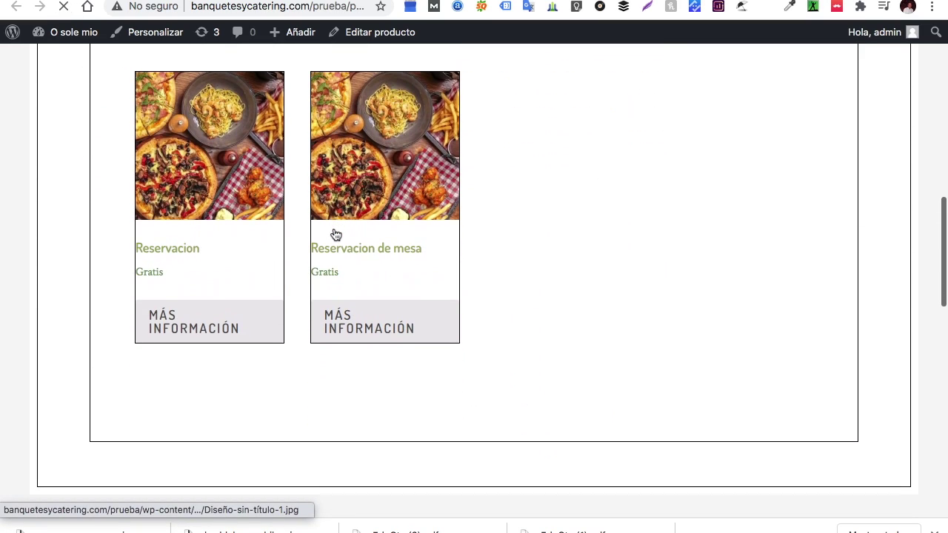
scroll(335, 235, up, 1)
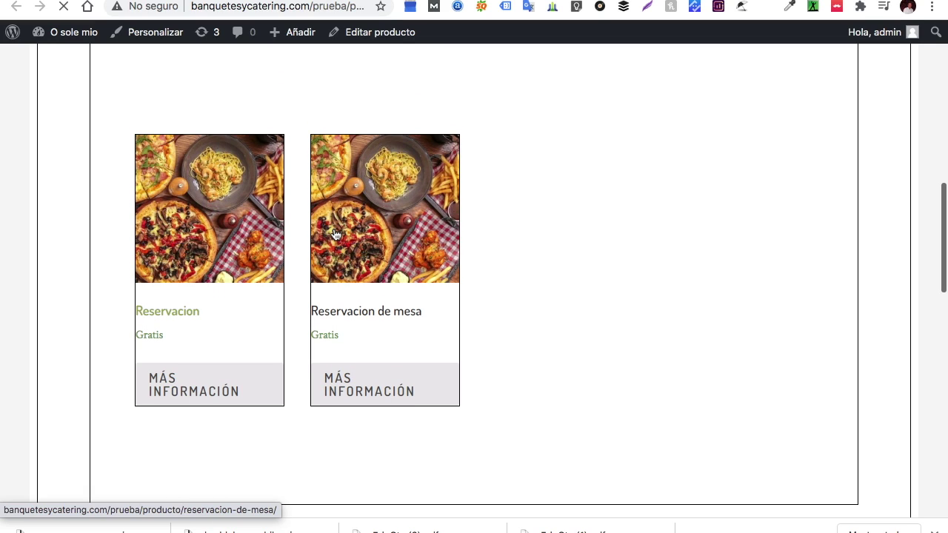
scroll(588, 374, up, 2)
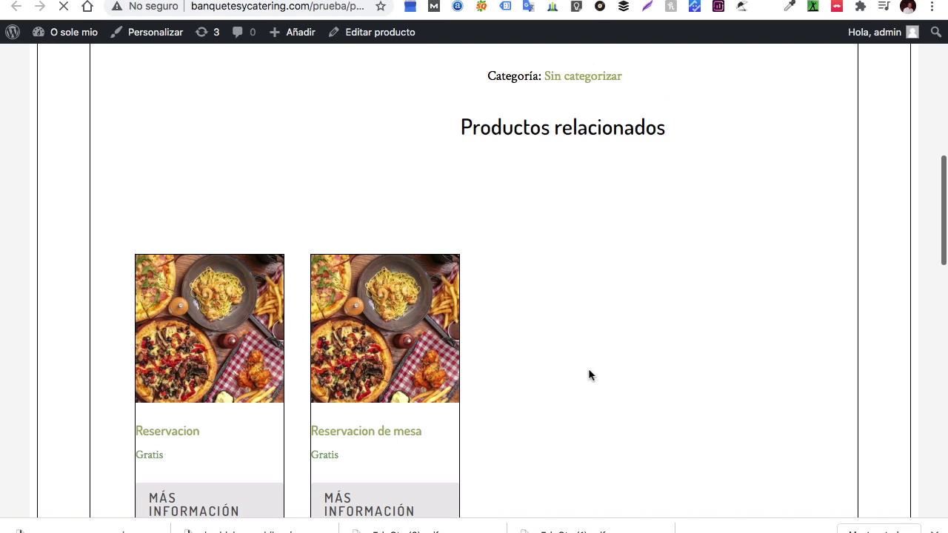
scroll(556, 319, up, 5)
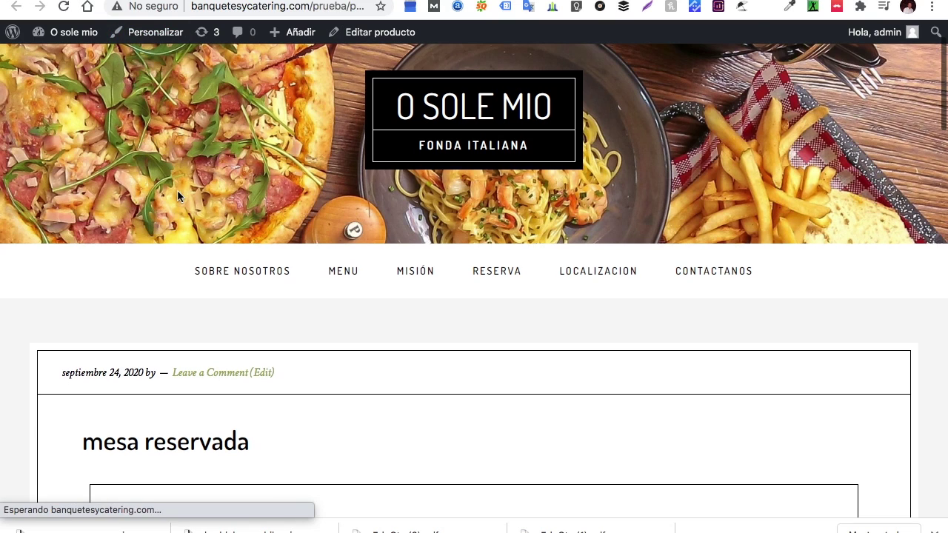
scroll(177, 196, down, 6)
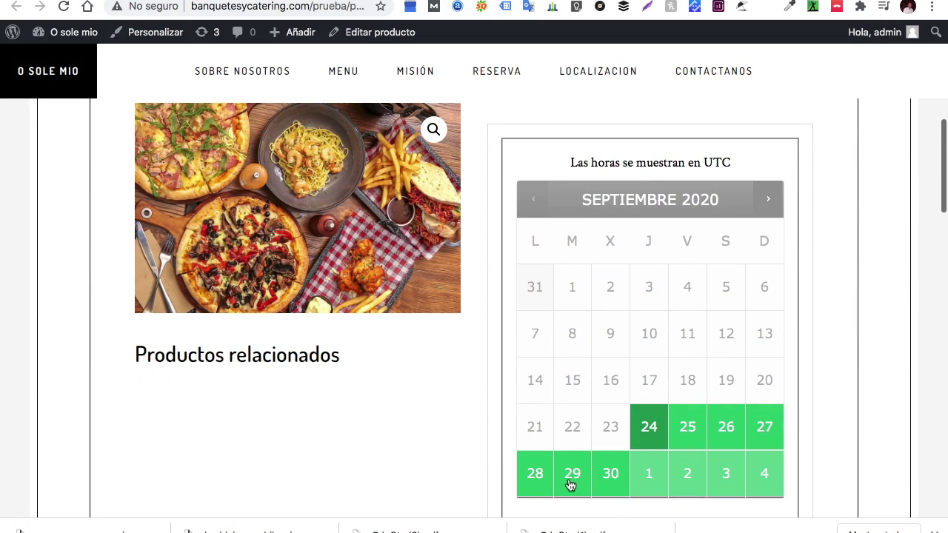
click(570, 481)
scroll(567, 484, down, 3)
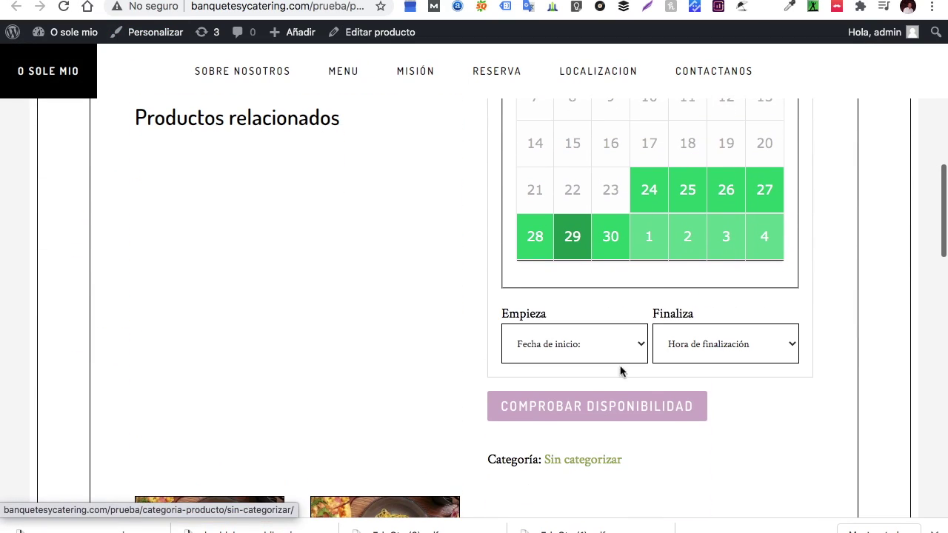
click(639, 345)
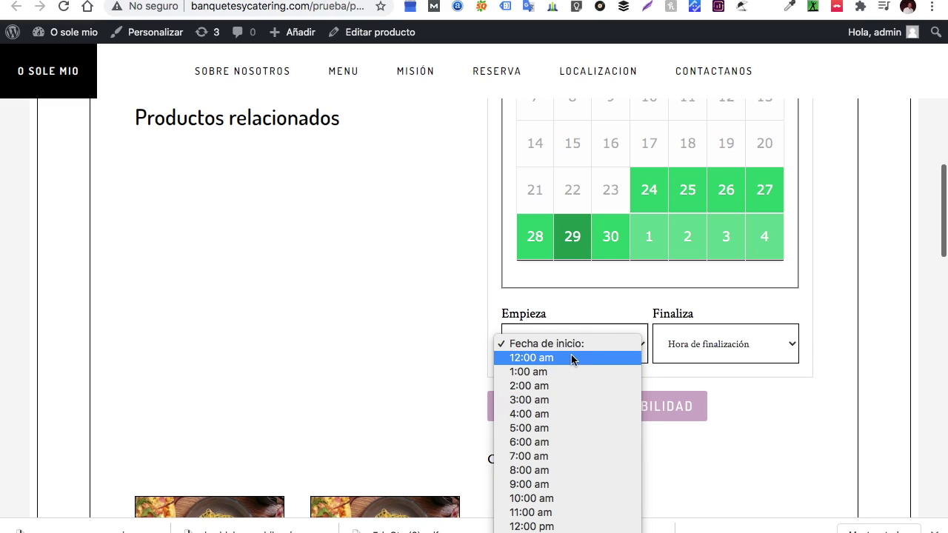
click(435, 320)
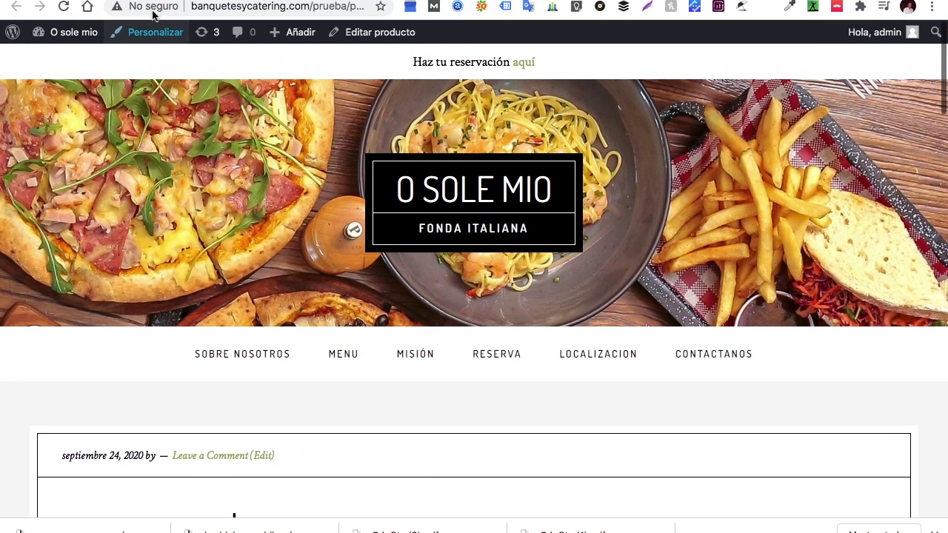
Return to the product editor and set the booking duration type to Bloques fijos
key(super+Left)
scroll(379, 376, down, 2)
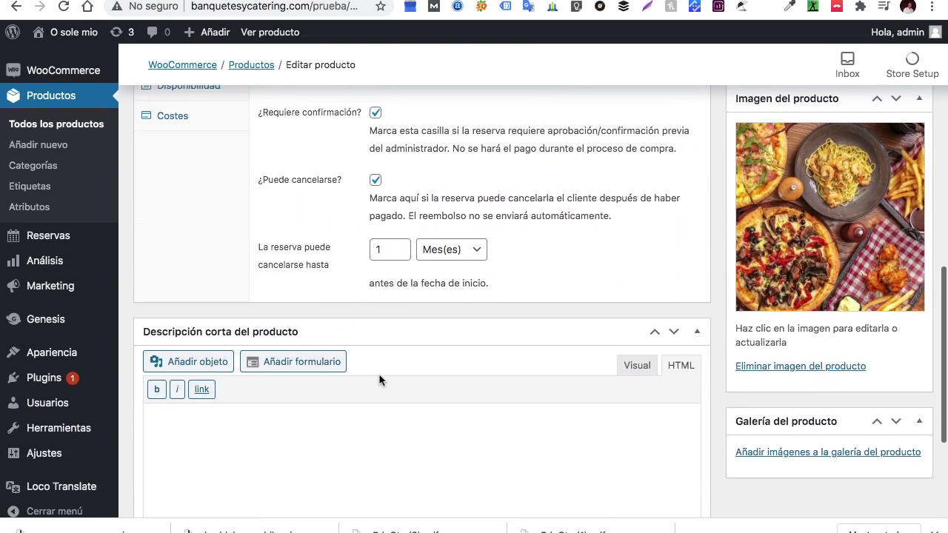
scroll(378, 373, up, 2)
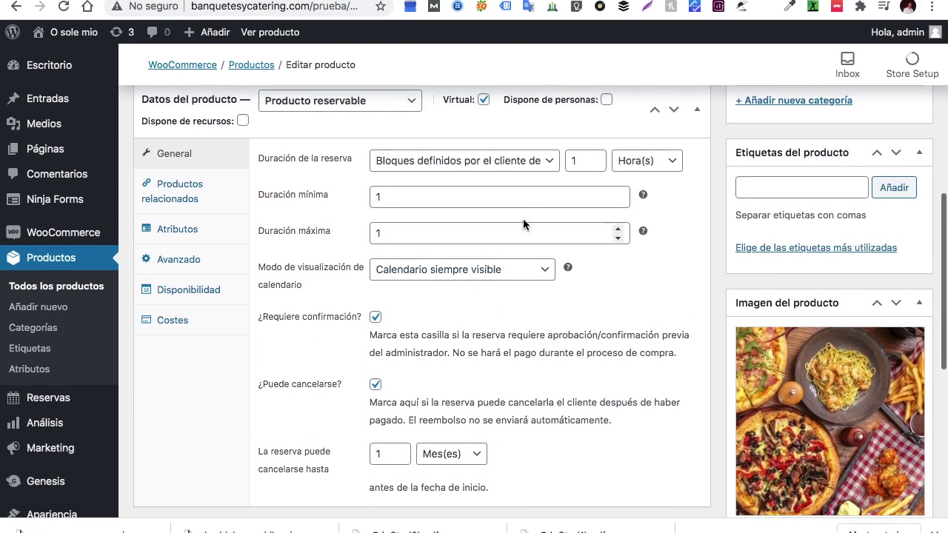
click(550, 163)
click(502, 142)
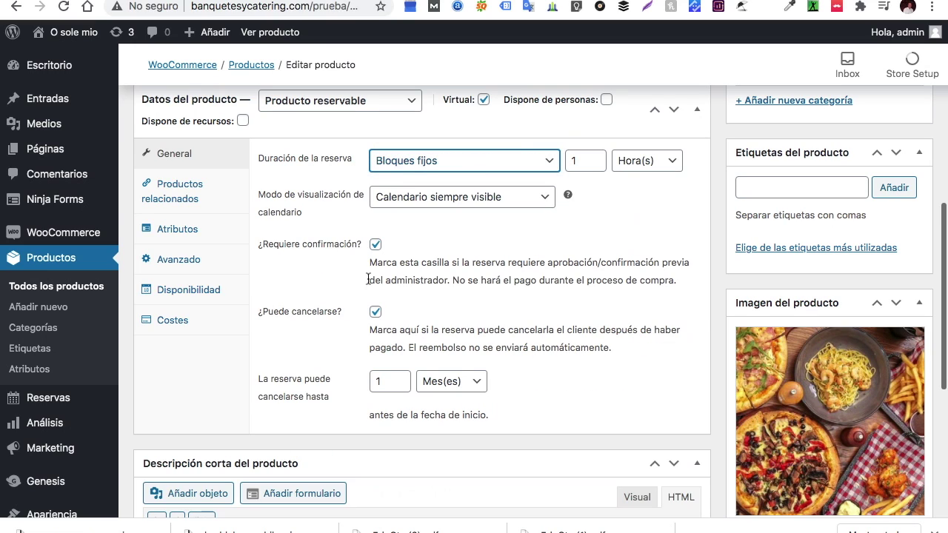
In the availability settings, set the maximum number of bookings per block to 15
click(203, 294)
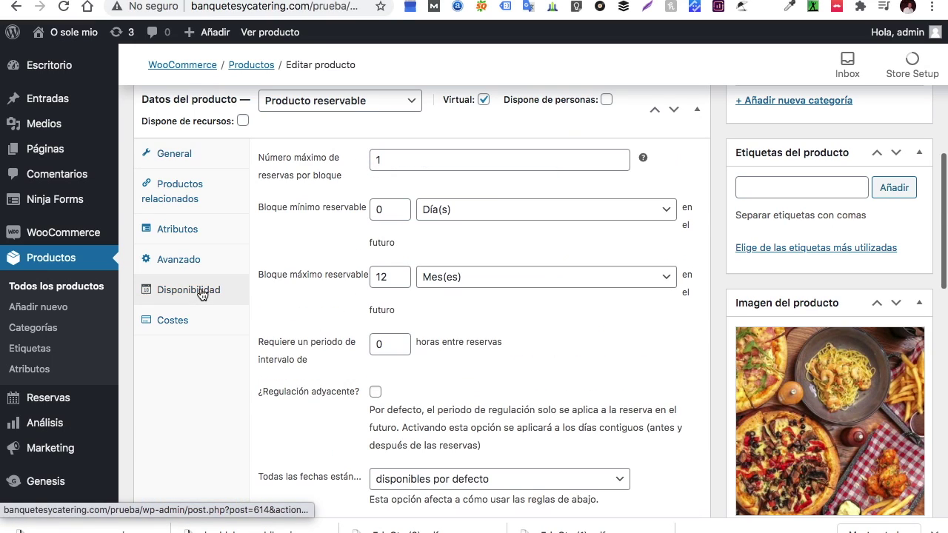
click(387, 161)
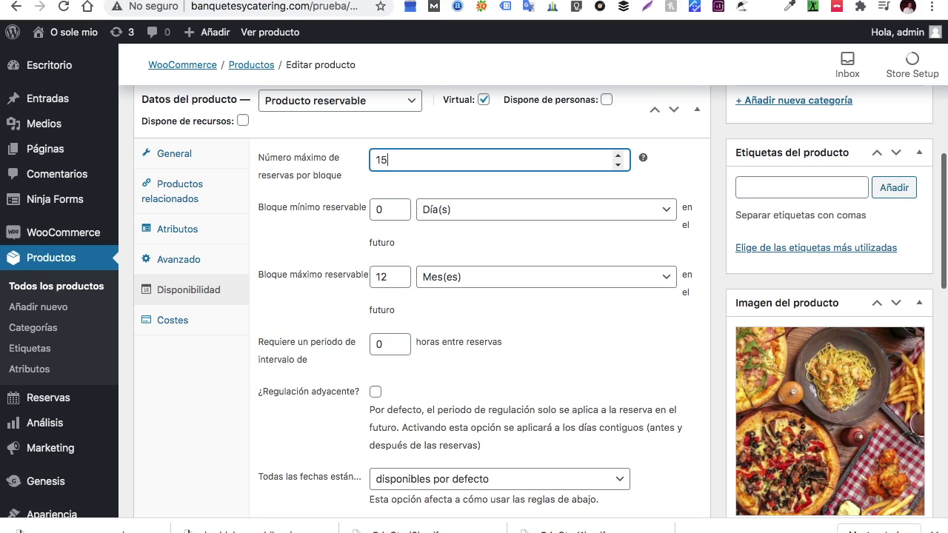
text(5)
Set the minimum bookable block to 1 Hora(s) and the maximum bookable block to 2 Mes(es) in the future
click(382, 210)
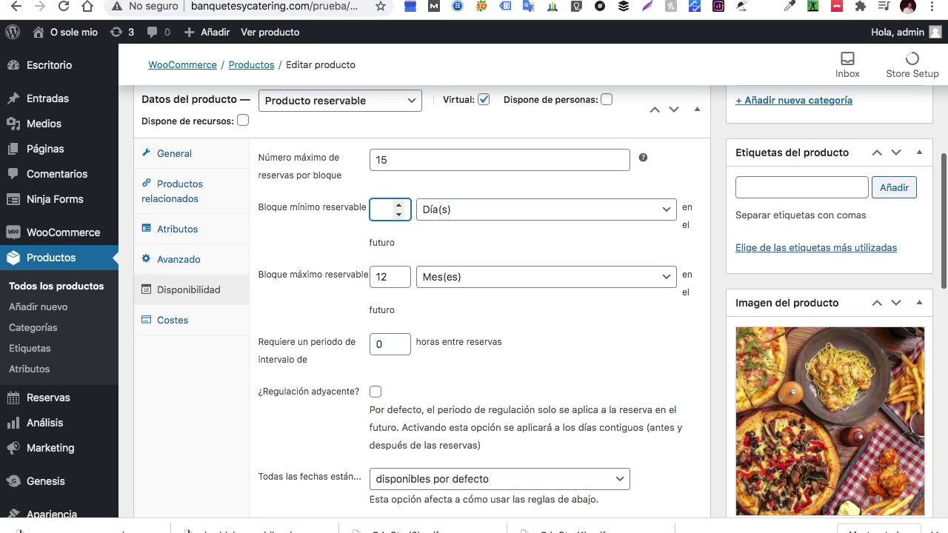
click(672, 215)
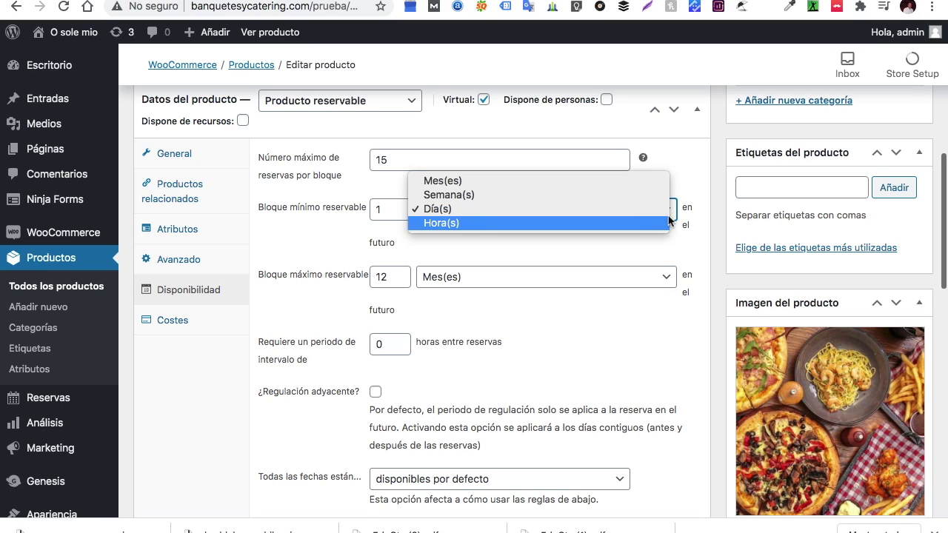
click(558, 222)
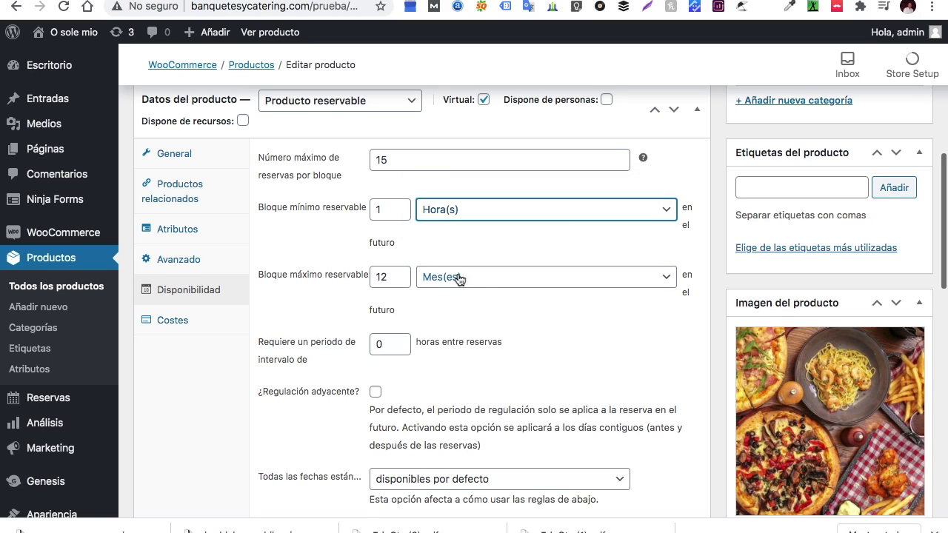
click(388, 279)
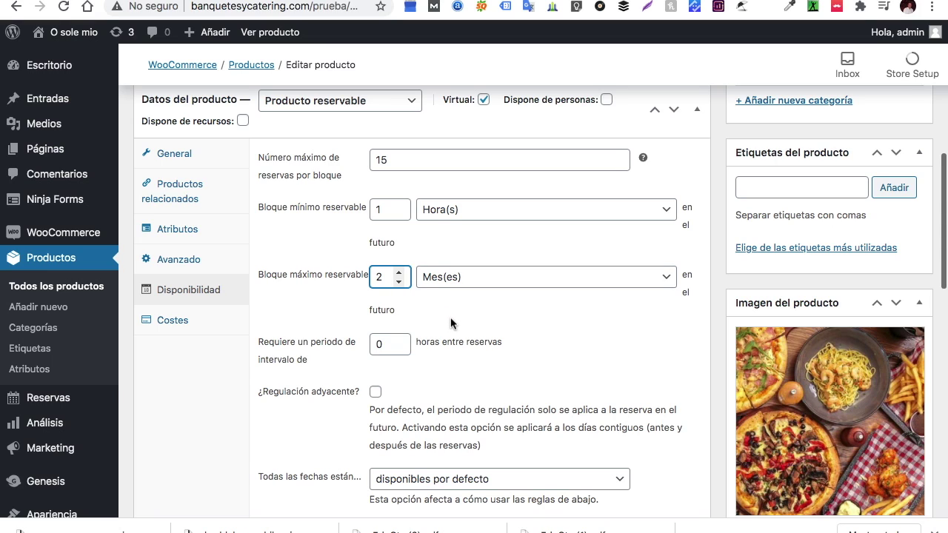
Review the booking duration in the general settings, and reopen the availability settings at the interval between bookings
scroll(450, 317, down, 1)
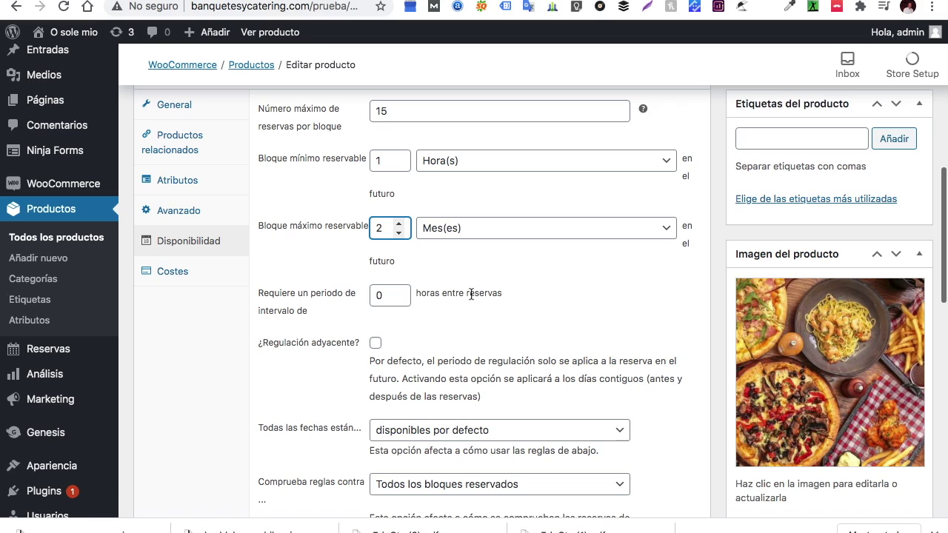
scroll(460, 282, up, 5)
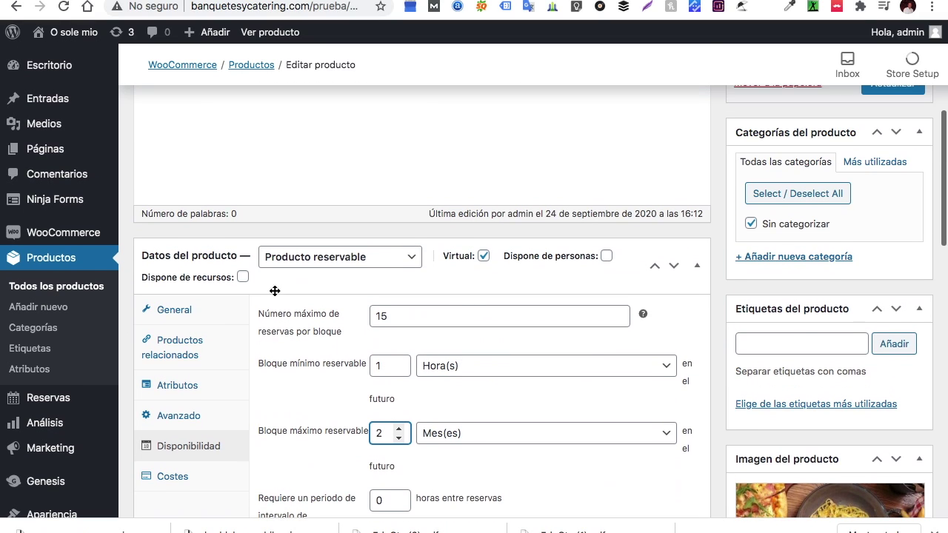
click(206, 314)
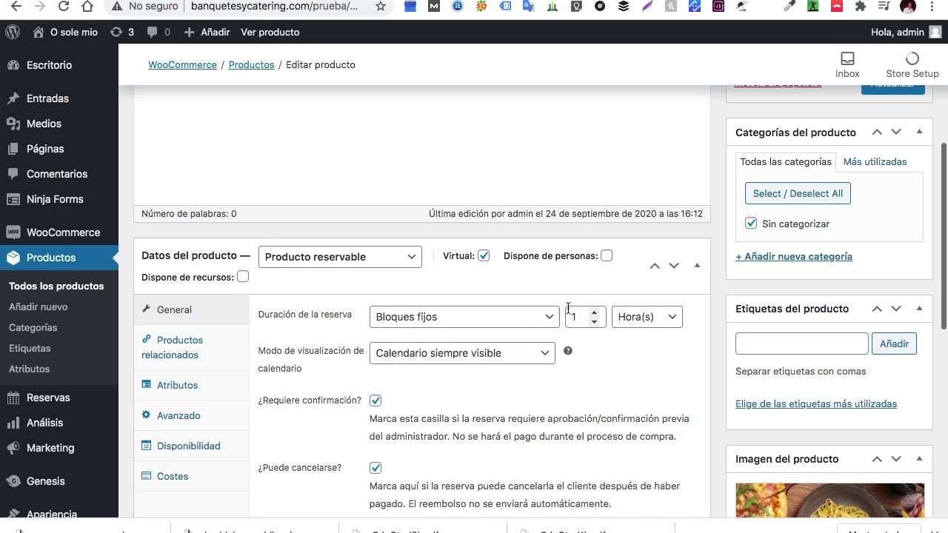
click(186, 450)
scroll(413, 396, down, 3)
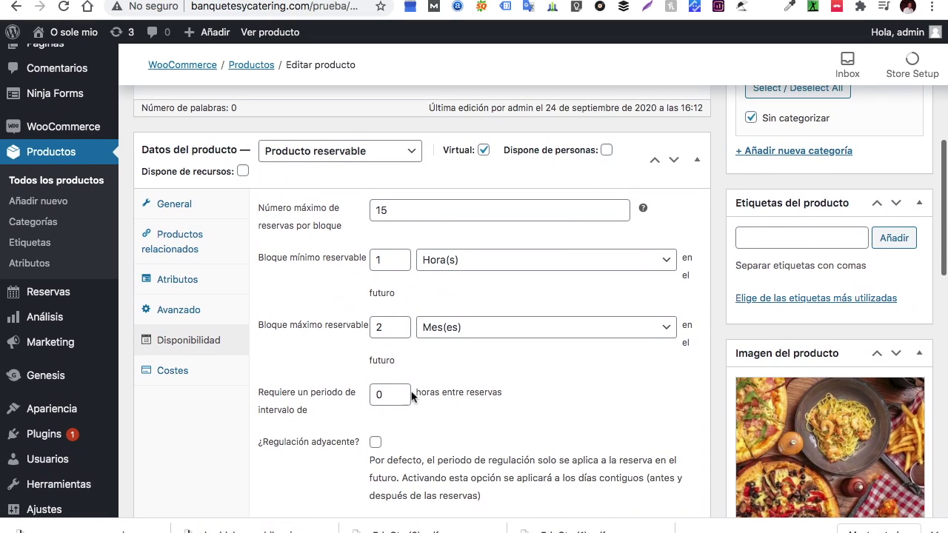
Keep all dates set to disponibles por defecto and set the first booking block to start at 09:00
scroll(391, 400, down, 5)
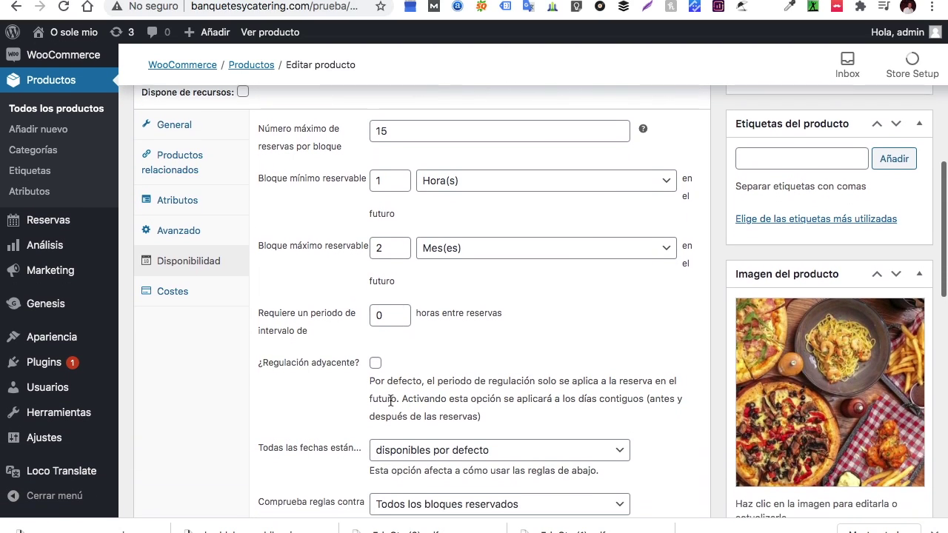
scroll(391, 403, down, 1)
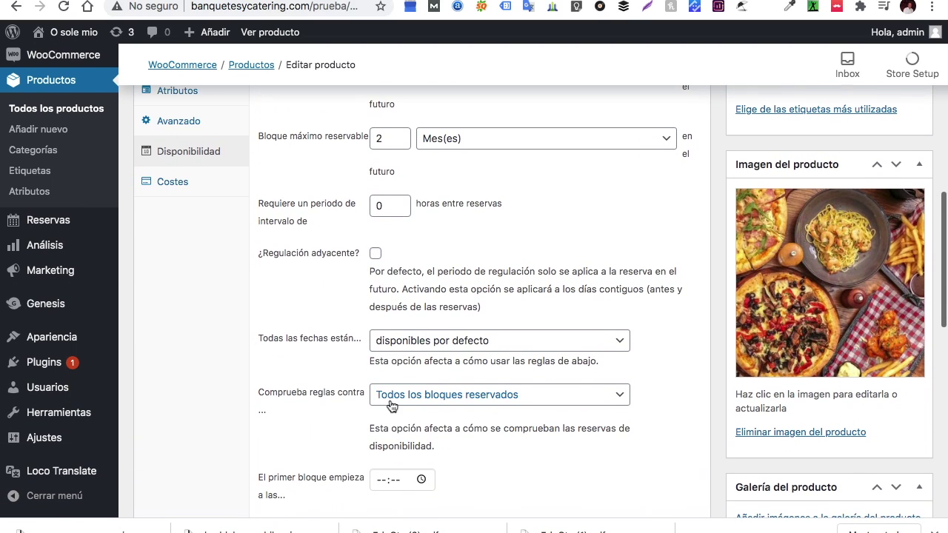
click(619, 341)
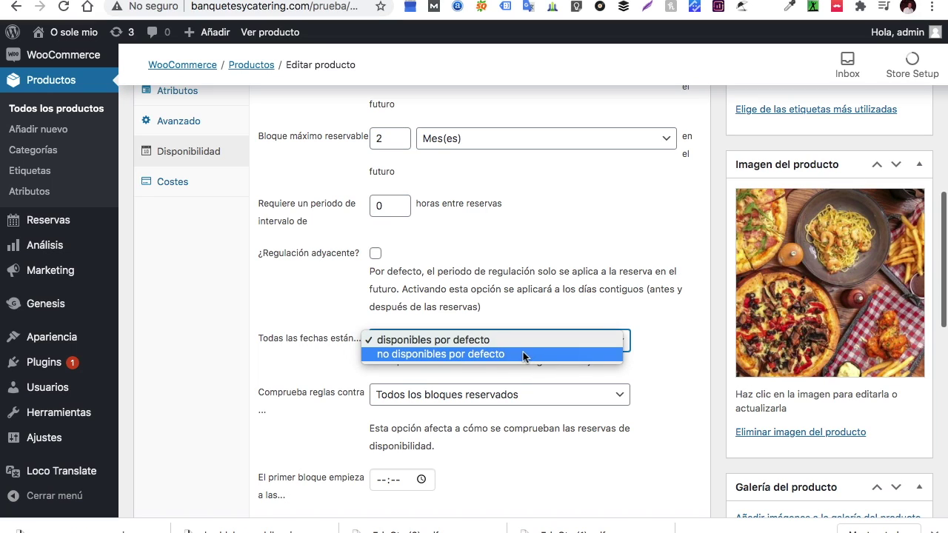
click(567, 340)
scroll(569, 346, down, 5)
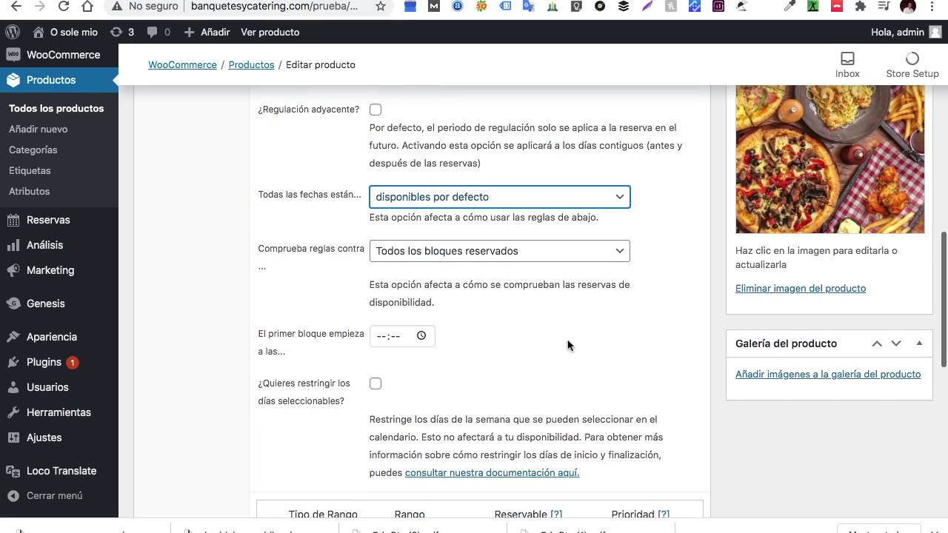
click(382, 338)
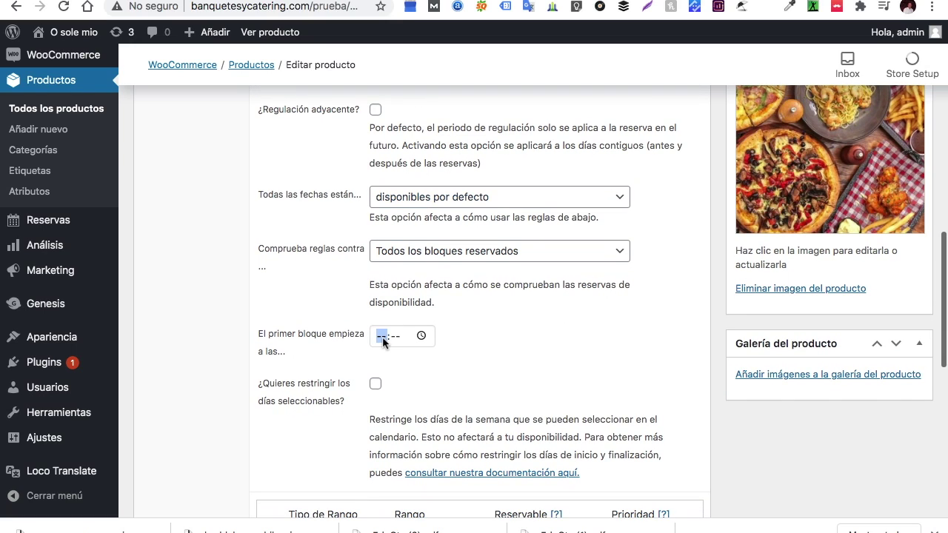
text(09:00)
click(458, 363)
scroll(459, 363, down, 6)
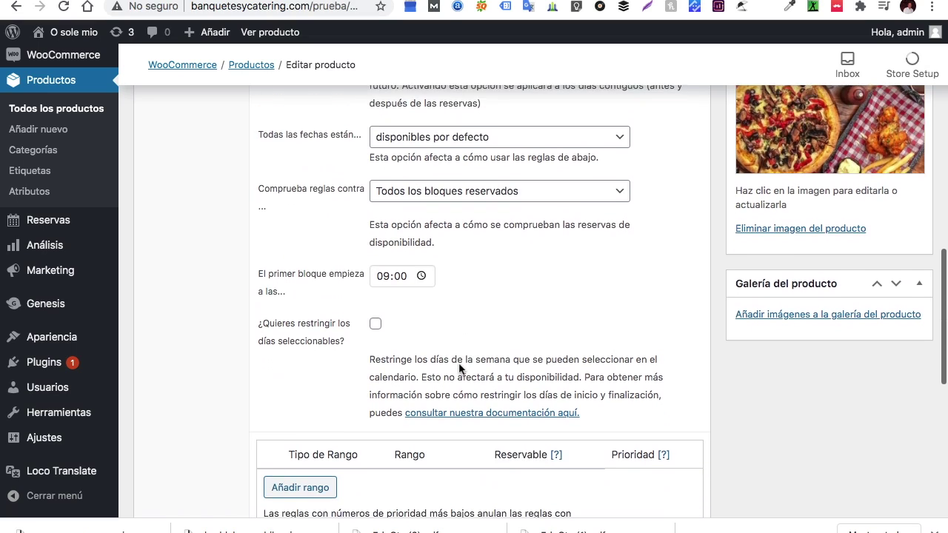
Add an availability range of type Intervalo de días from Lunes to Sábado and set it as bookable (Si)
scroll(458, 363, down, 2)
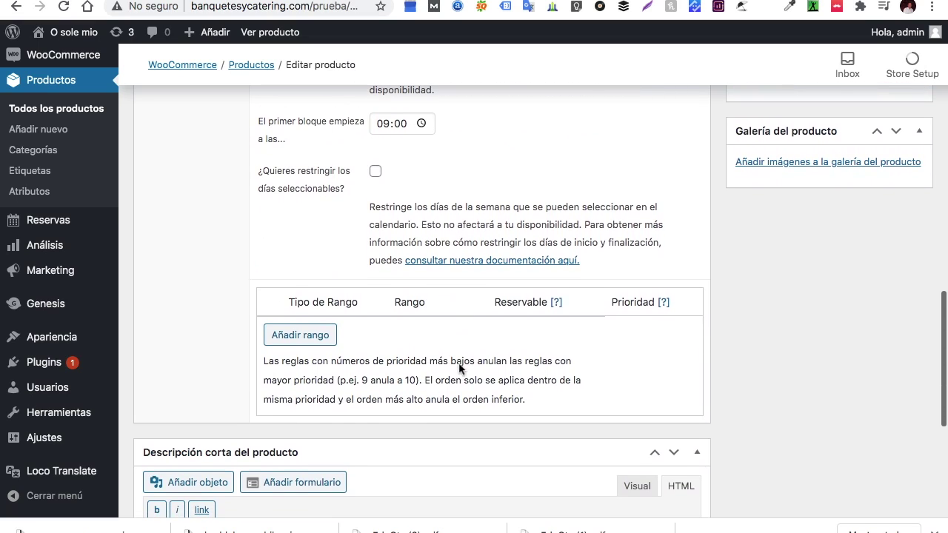
click(320, 339)
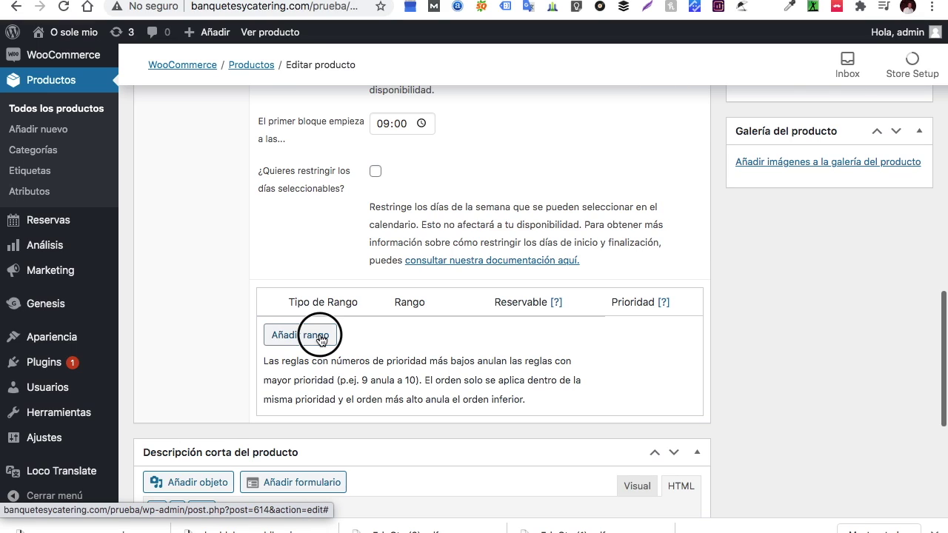
click(360, 293)
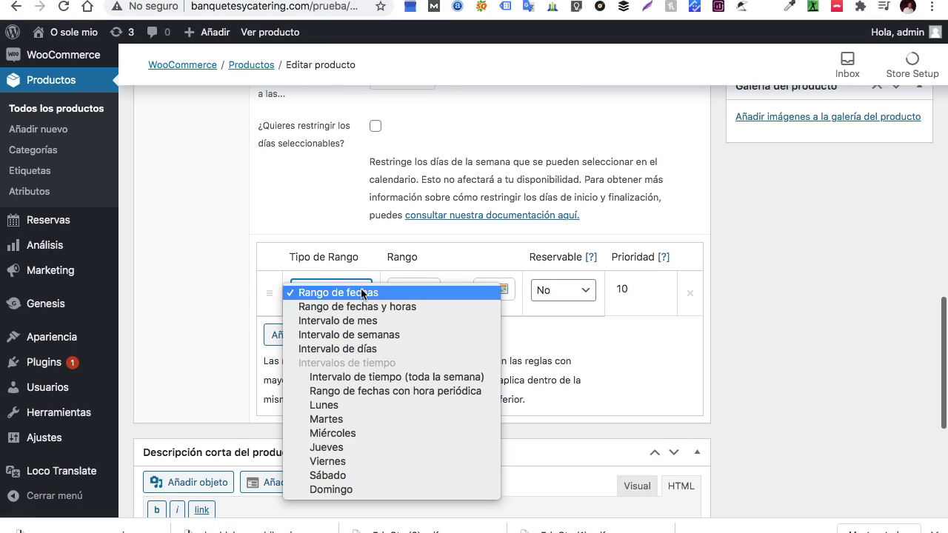
click(344, 351)
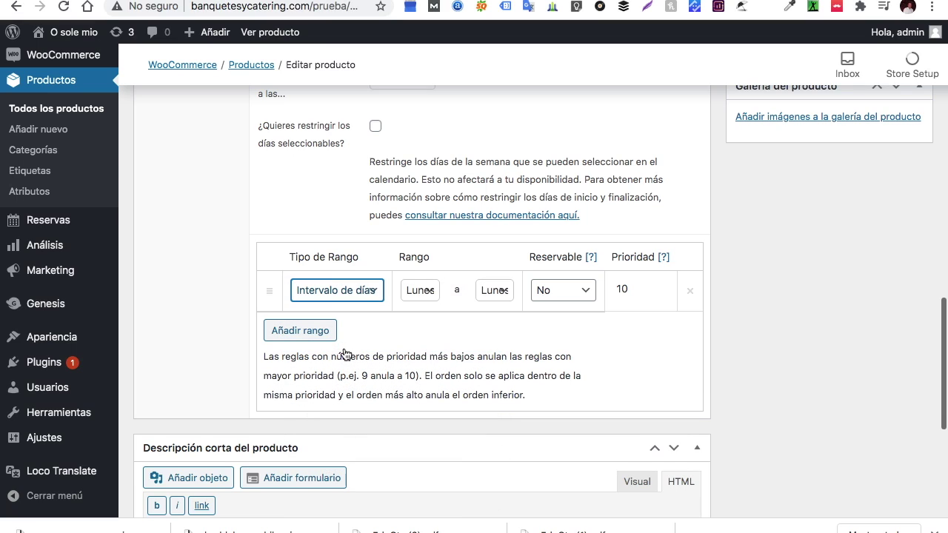
click(501, 294)
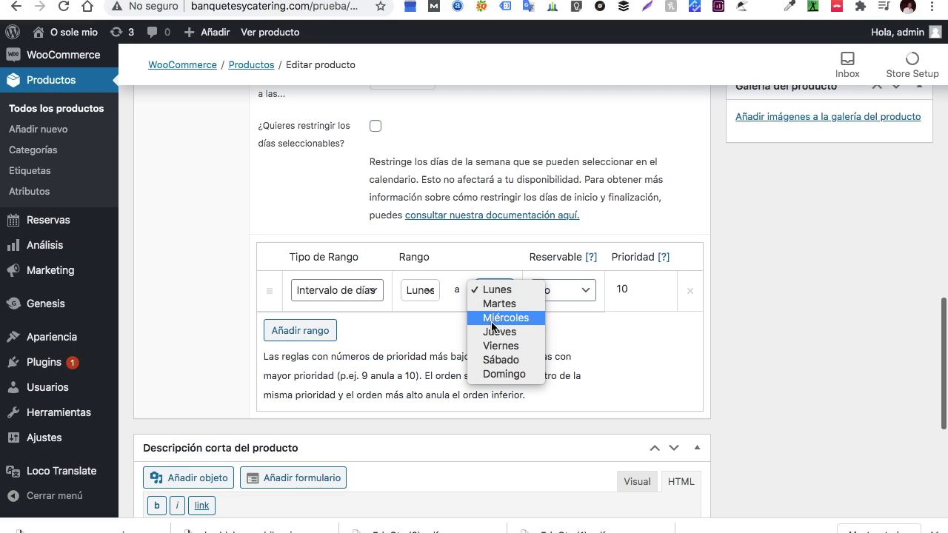
click(492, 360)
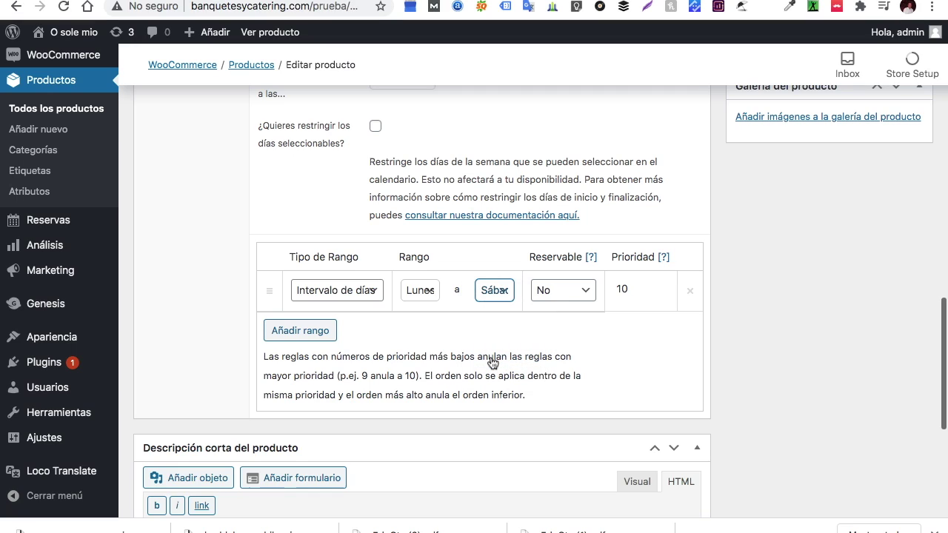
click(585, 296)
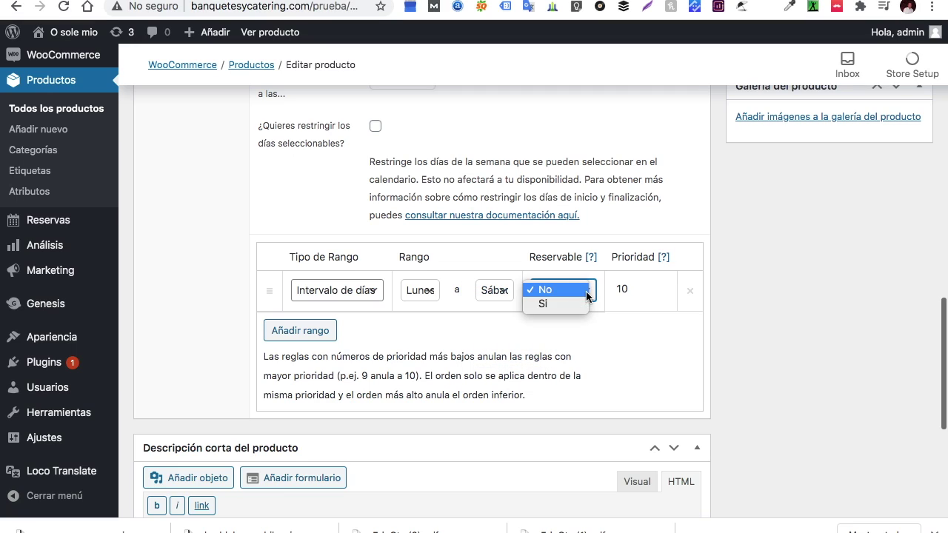
click(566, 310)
Add a second, non-bookable availability range of type Intervalo de tiempo (toda la semana) from 22:00 to 08:00
click(307, 334)
click(331, 294)
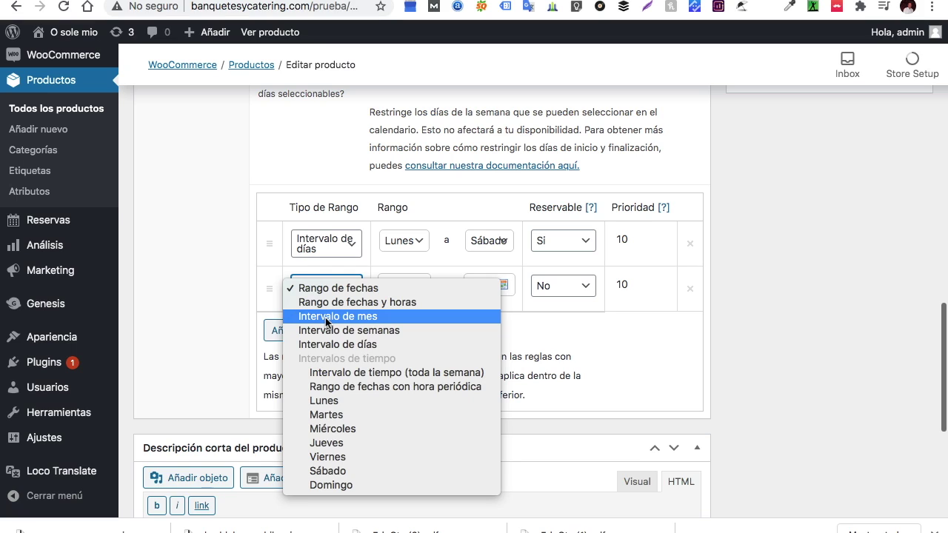
click(339, 374)
click(362, 289)
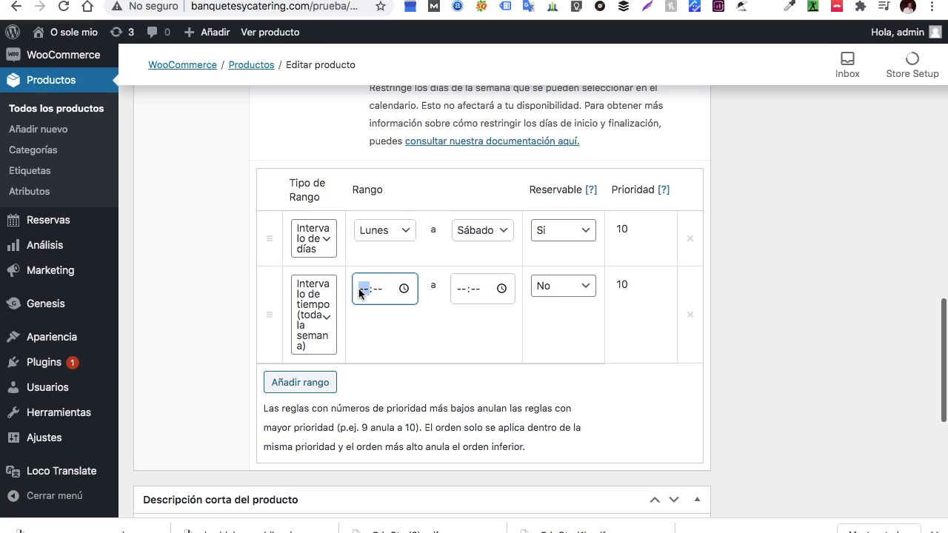
text(22:00)
click(457, 289)
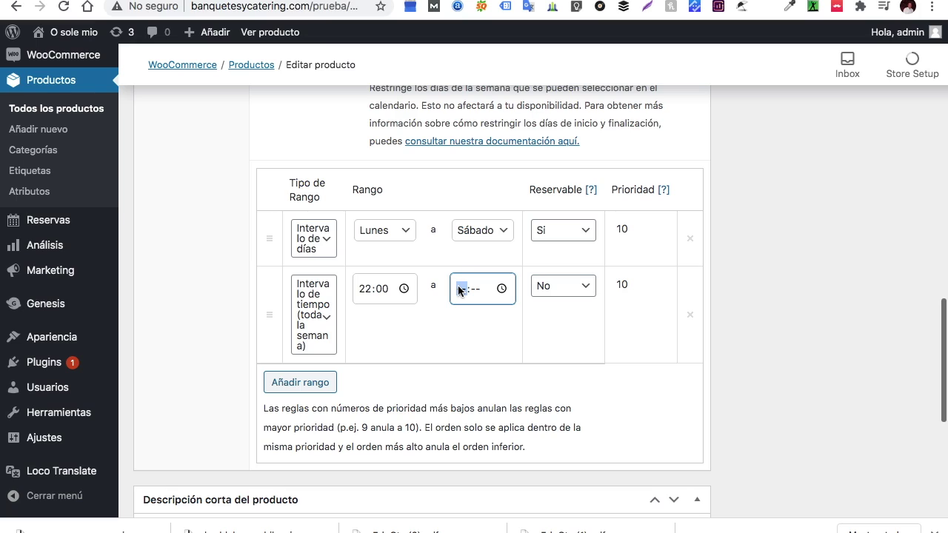
text(08:00)
Update the product and reload its public page at the booking calendar
scroll(416, 390, up, 20)
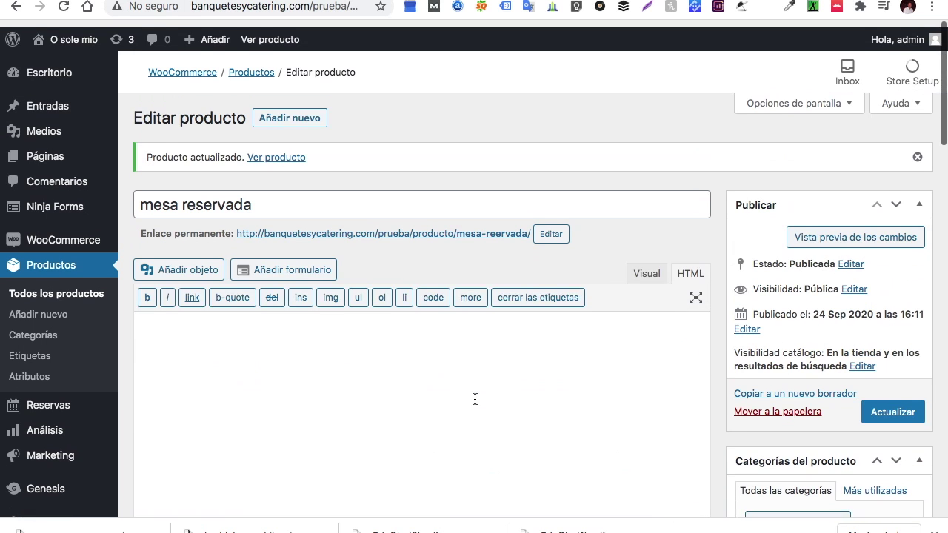
click(877, 404)
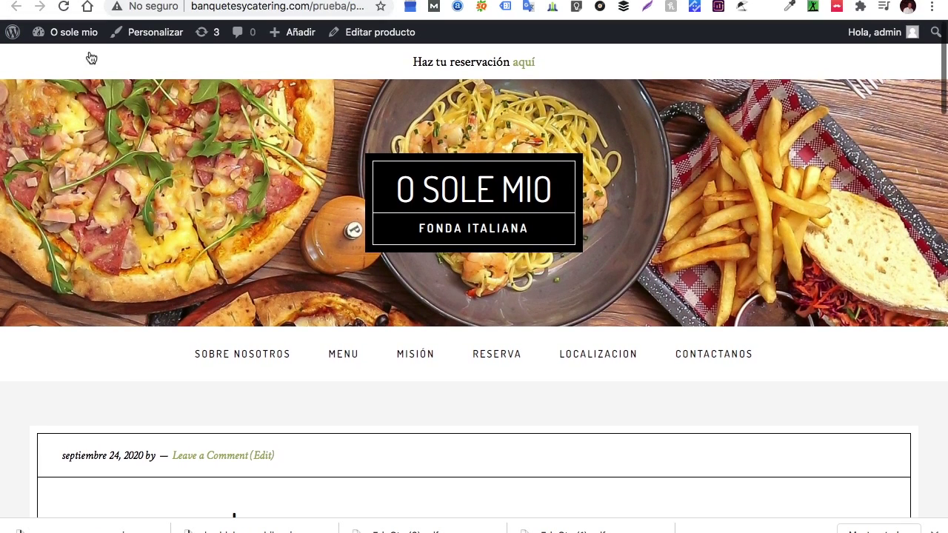
click(67, 13)
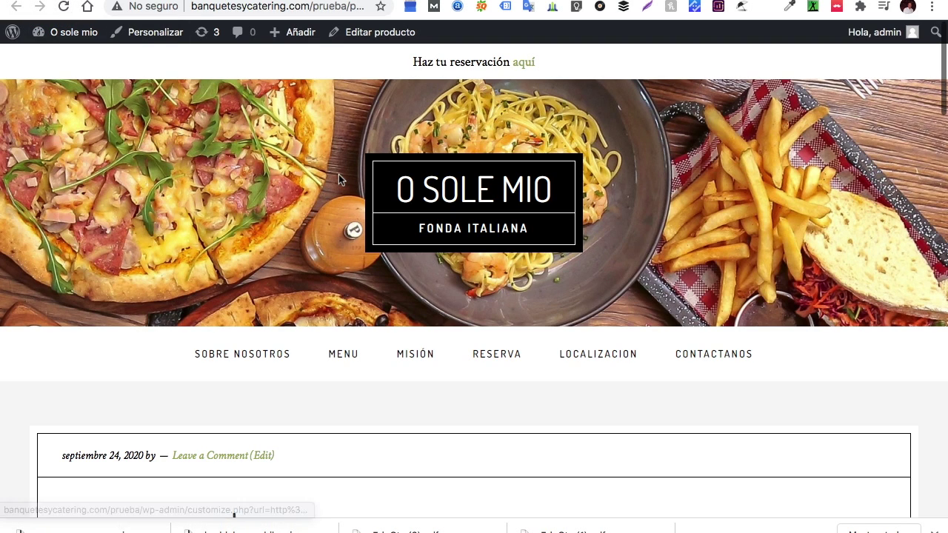
scroll(339, 174, down, 2)
scroll(338, 174, down, 10)
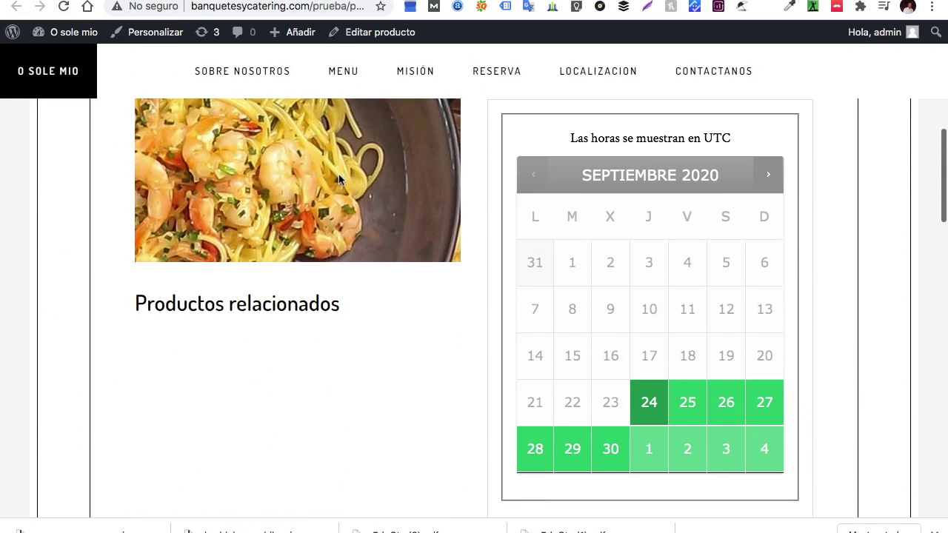
Check the time slots offered for 29 September 2020, trying the 11:00 pm and 12:00 pm blocks
click(575, 333)
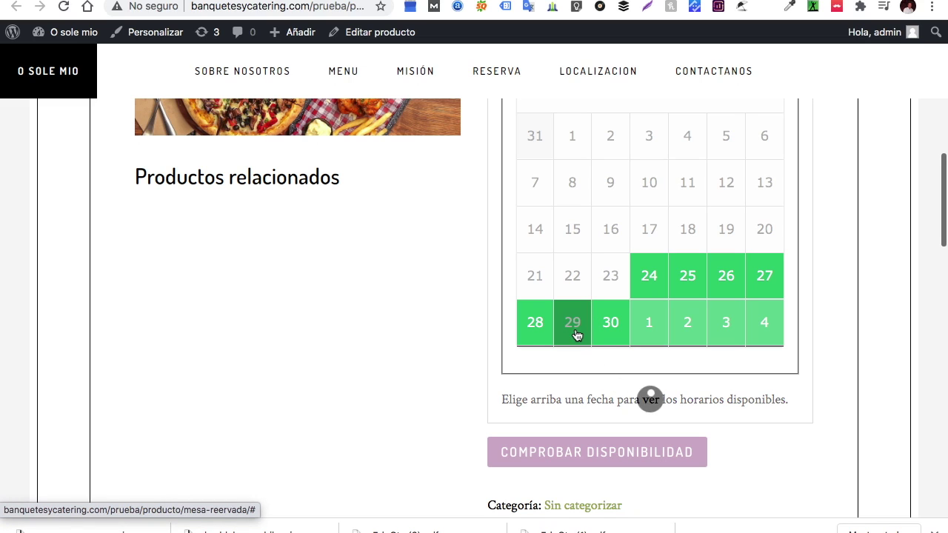
scroll(577, 335, down, 2)
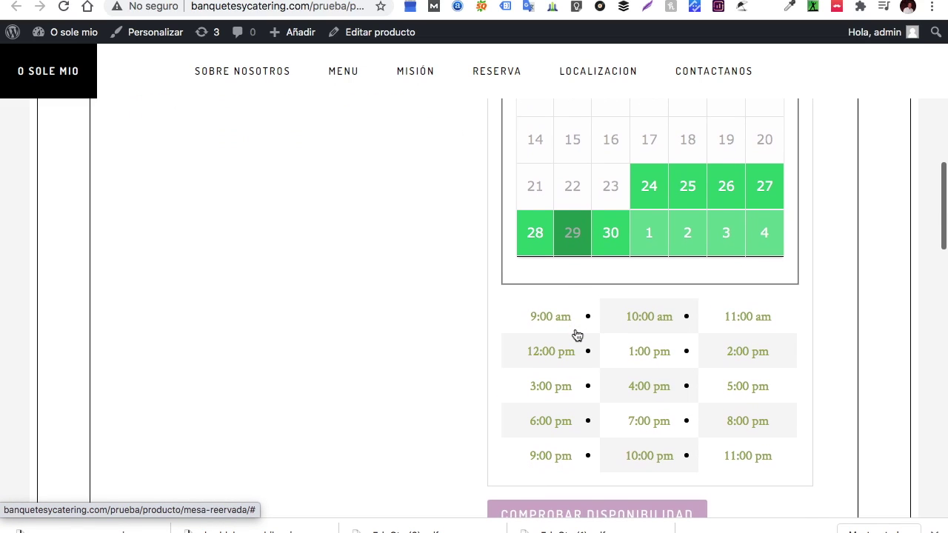
click(572, 331)
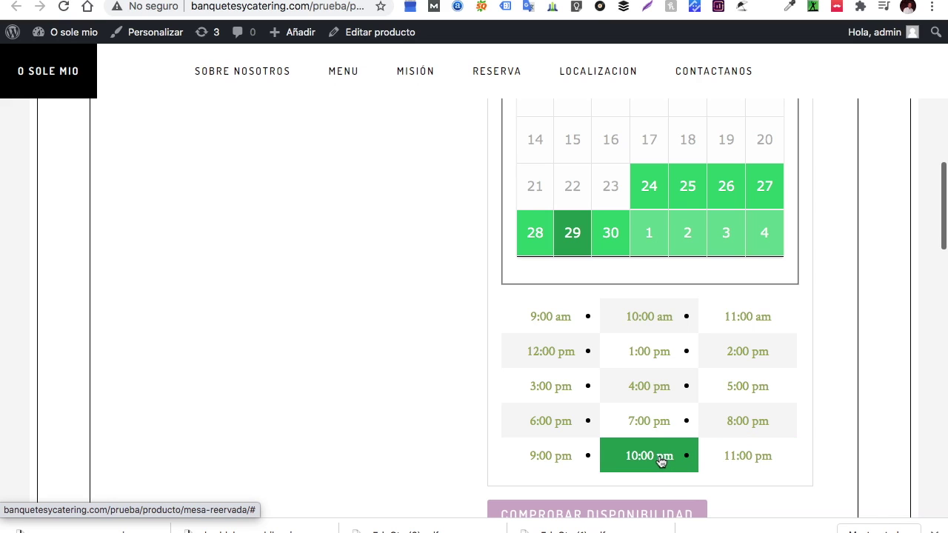
click(732, 457)
scroll(726, 464, down, 2)
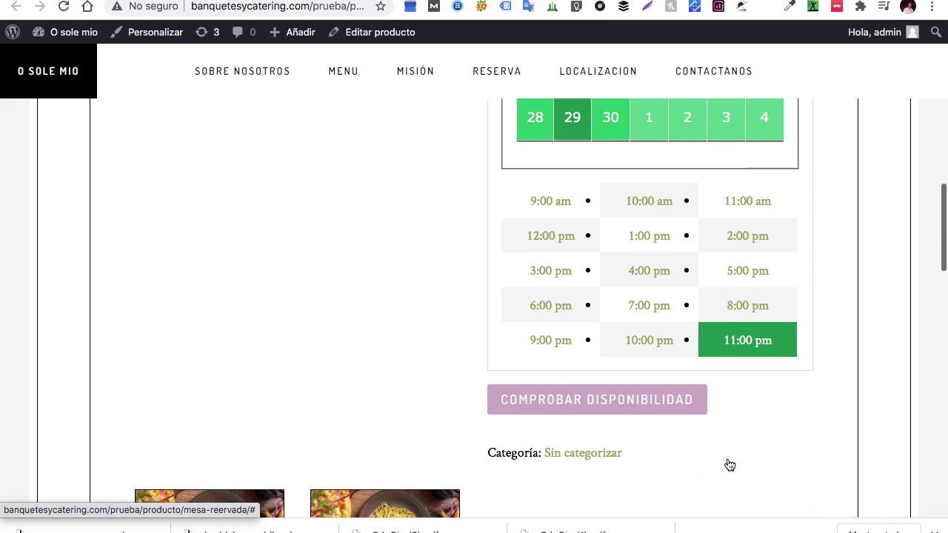
scroll(730, 464, up, 2)
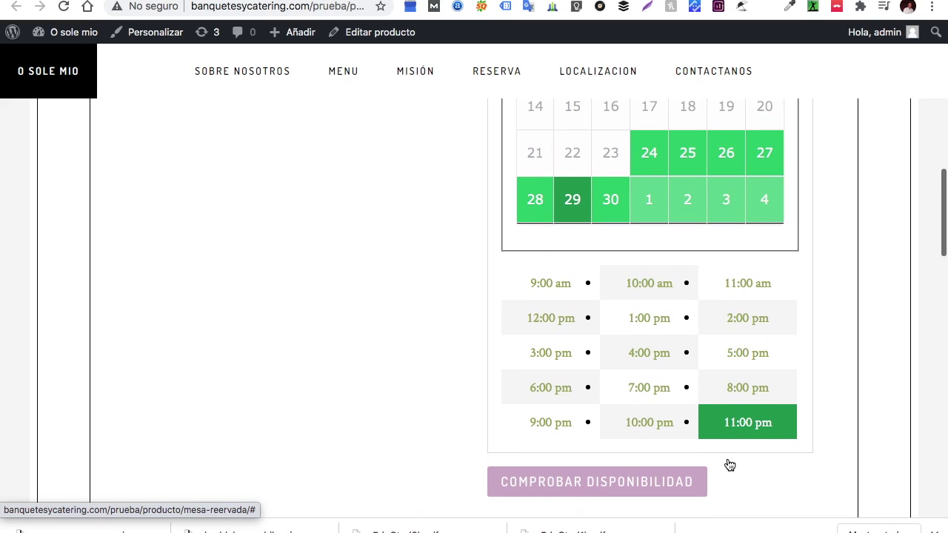
click(528, 330)
scroll(527, 326, down, 2)
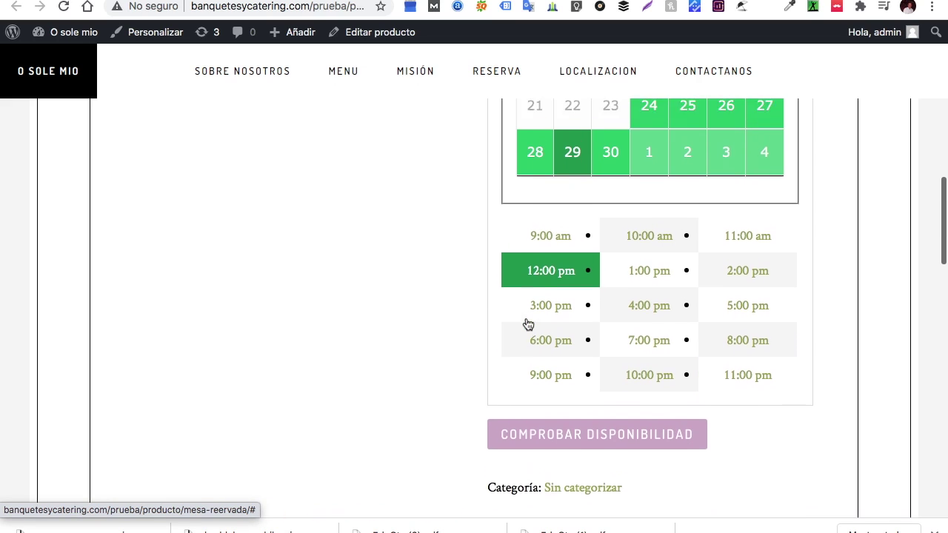
scroll(528, 324, up, 5)
Return to the product editor and reopen the product's availability settings
key(ctrl+Tab)
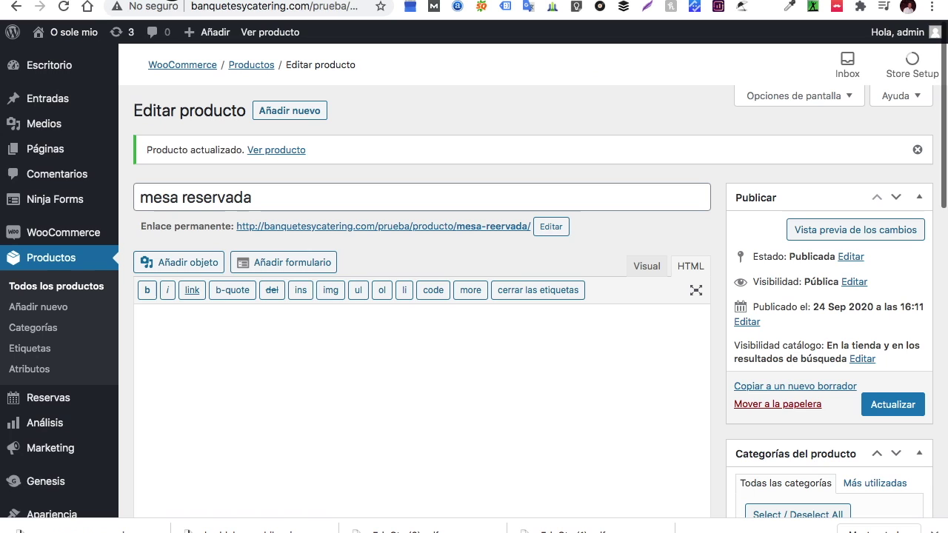
scroll(314, 318, down, 5)
scroll(314, 328, down, 10)
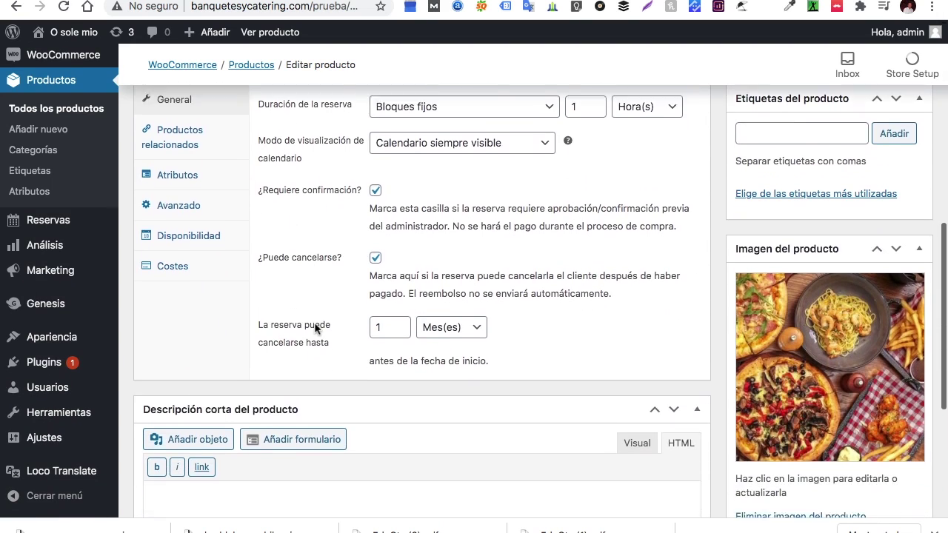
scroll(315, 324, up, 6)
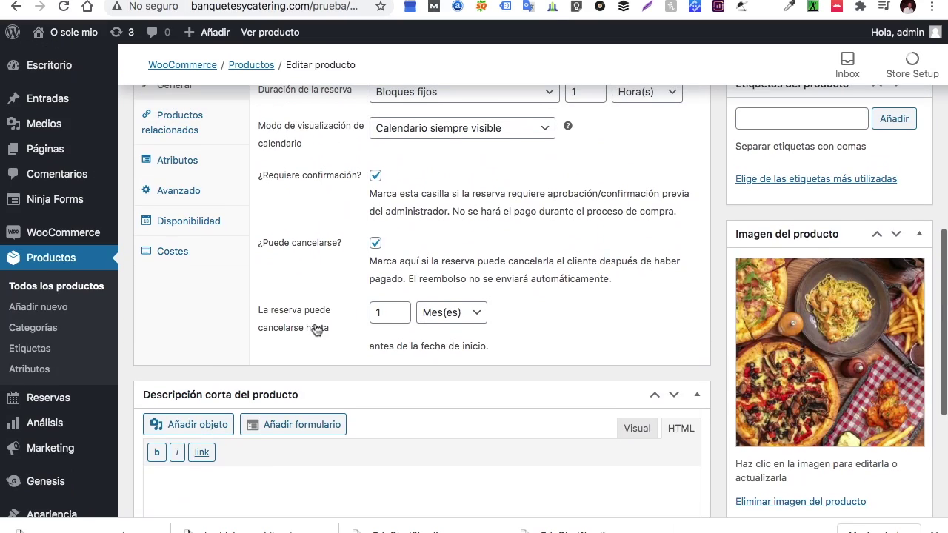
click(195, 256)
click(191, 221)
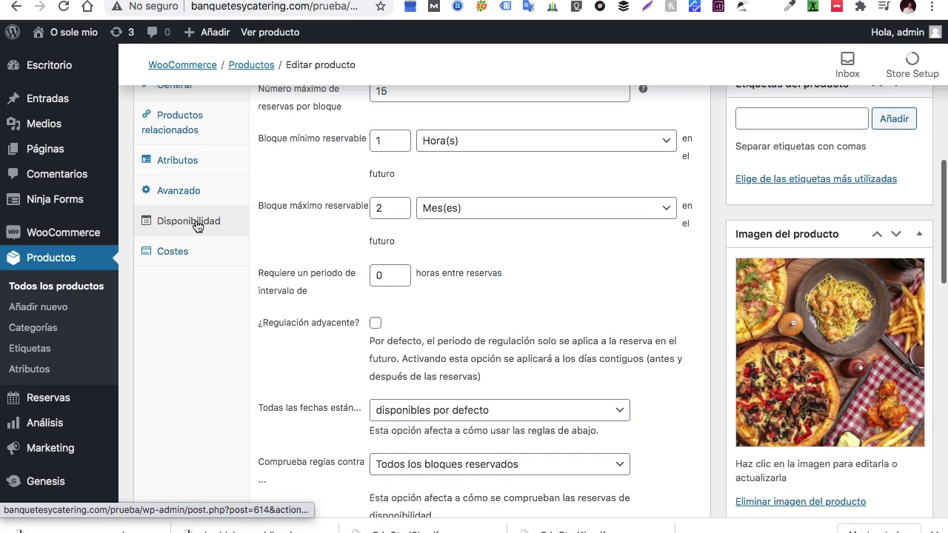
Set the start of the non-bookable all-week time interval to 23:00
scroll(378, 327, down, 5)
scroll(377, 326, down, 7)
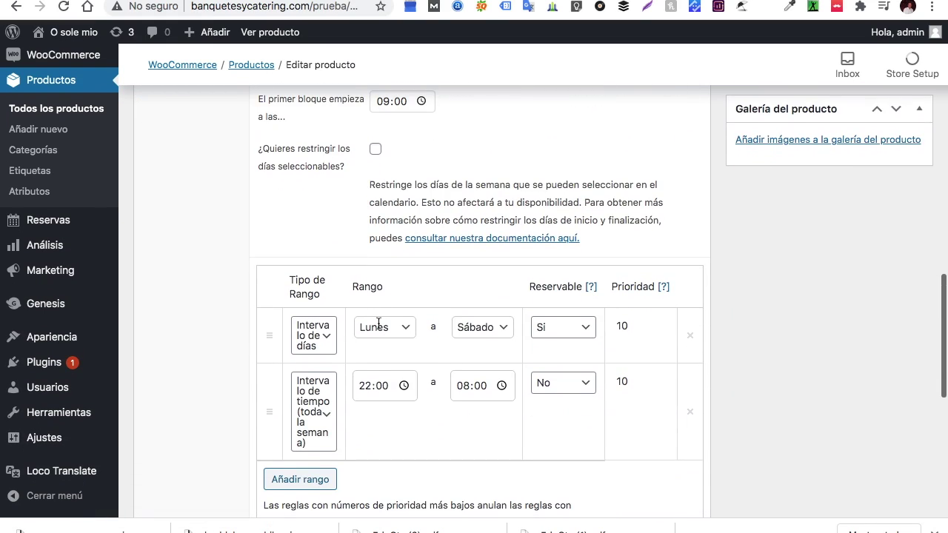
scroll(379, 326, down, 1)
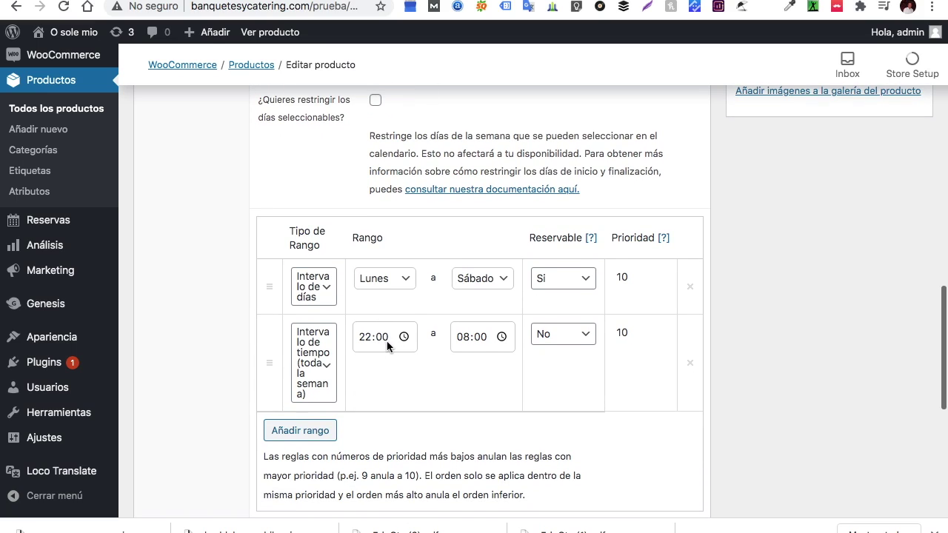
click(403, 337)
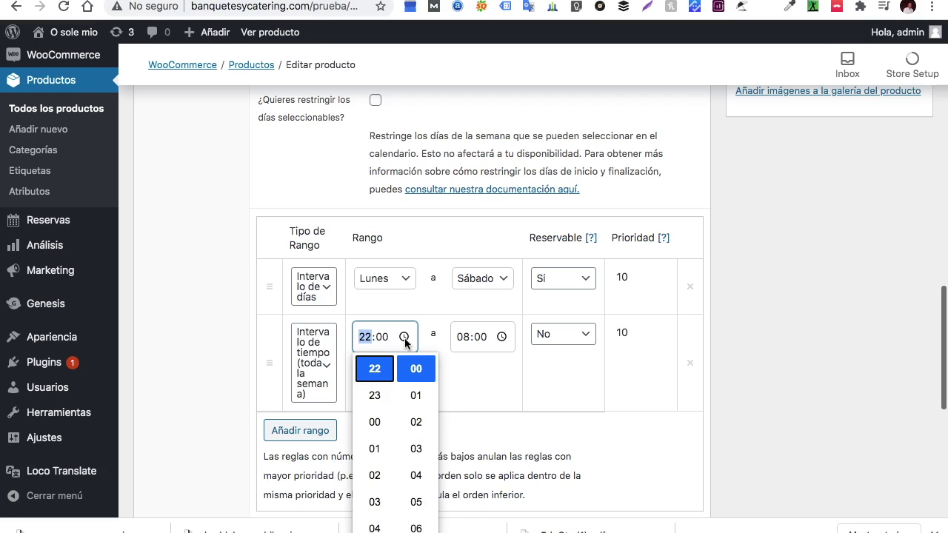
click(380, 399)
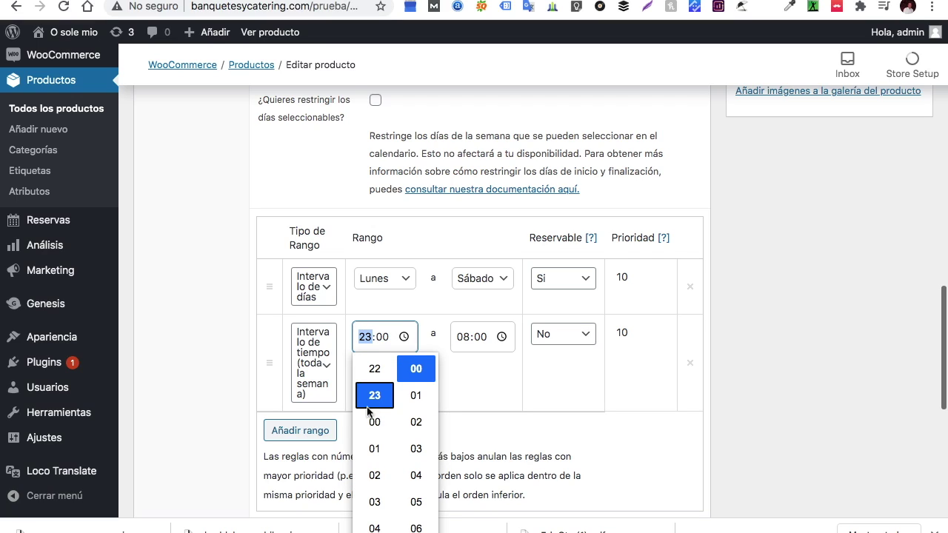
click(476, 419)
Add a non-bookable Domingo time range from 17:00 to 07:00 to the availability rules
click(311, 436)
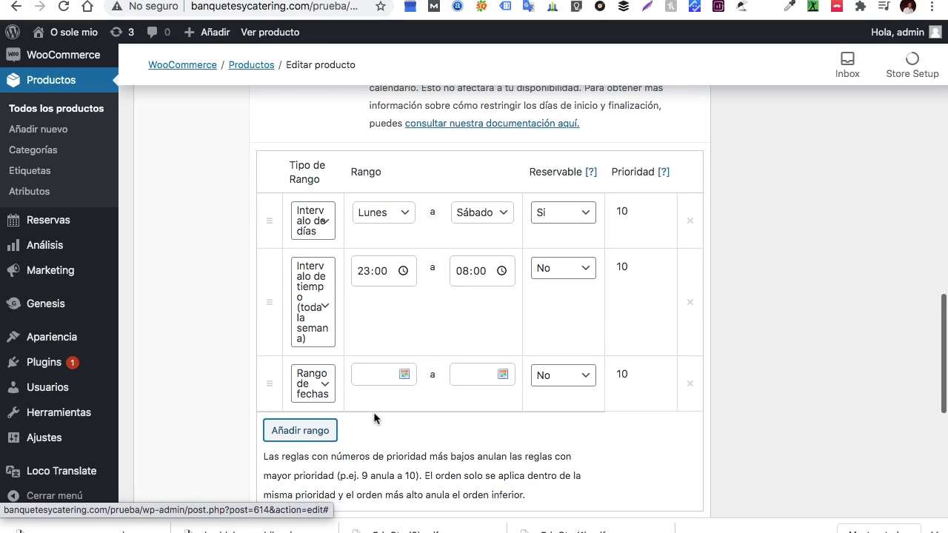
click(324, 392)
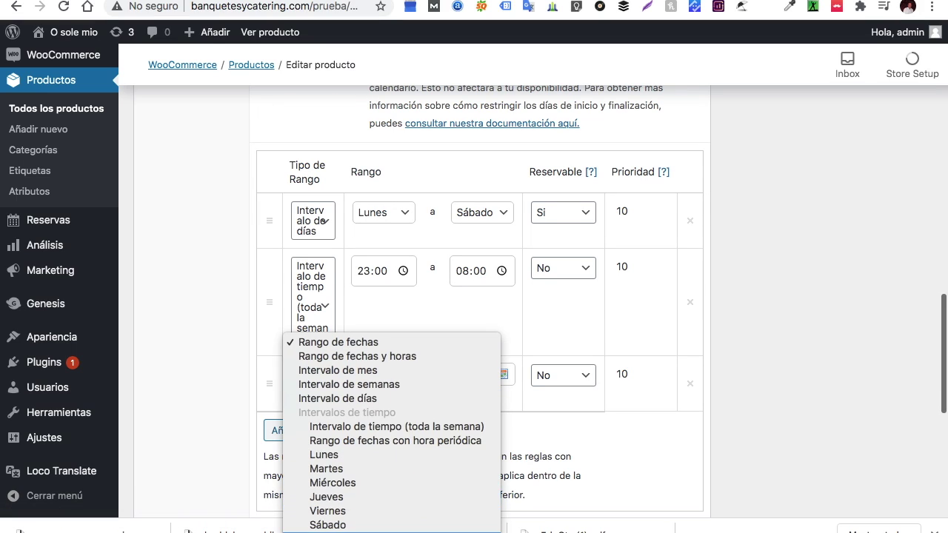
click(331, 527)
click(363, 386)
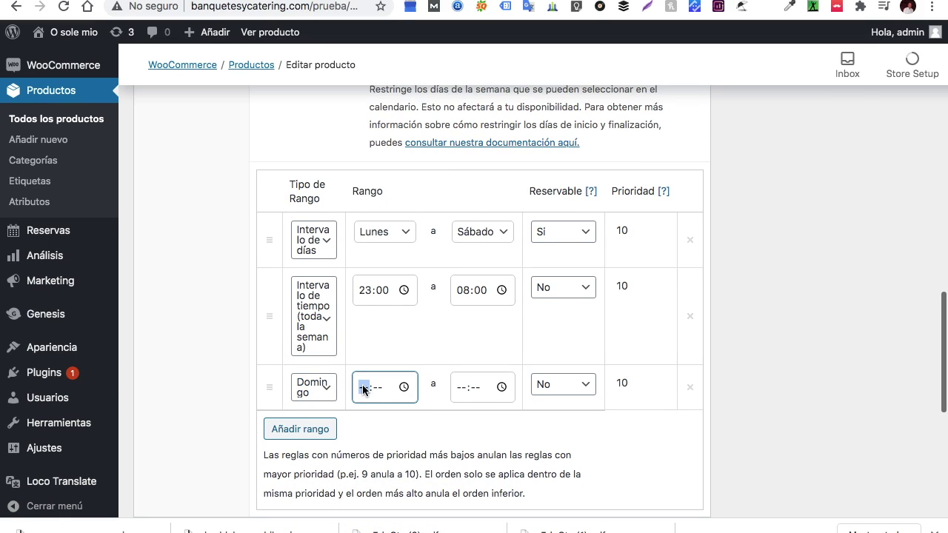
text(08)
click(374, 391)
click(461, 387)
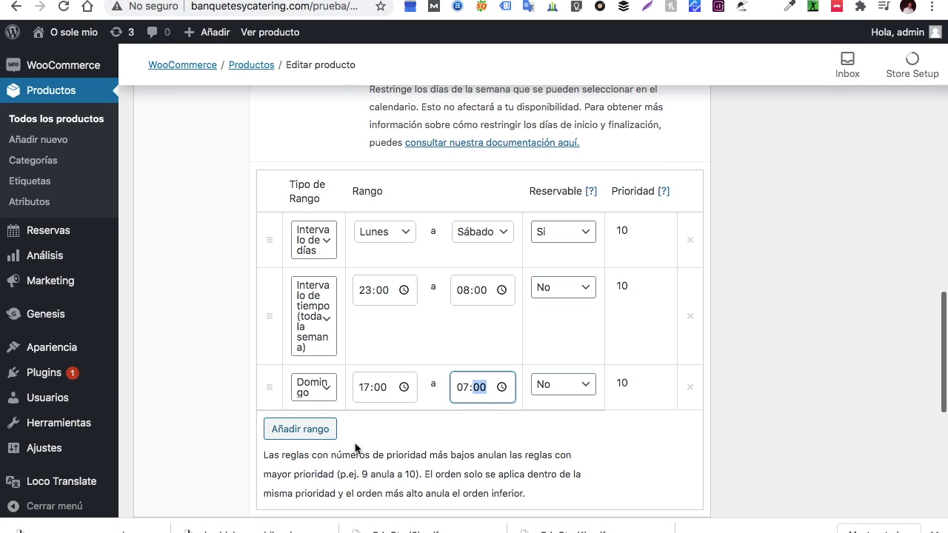
Update the product and reload its public booking page
scroll(408, 447, up, 10)
scroll(836, 285, up, 5)
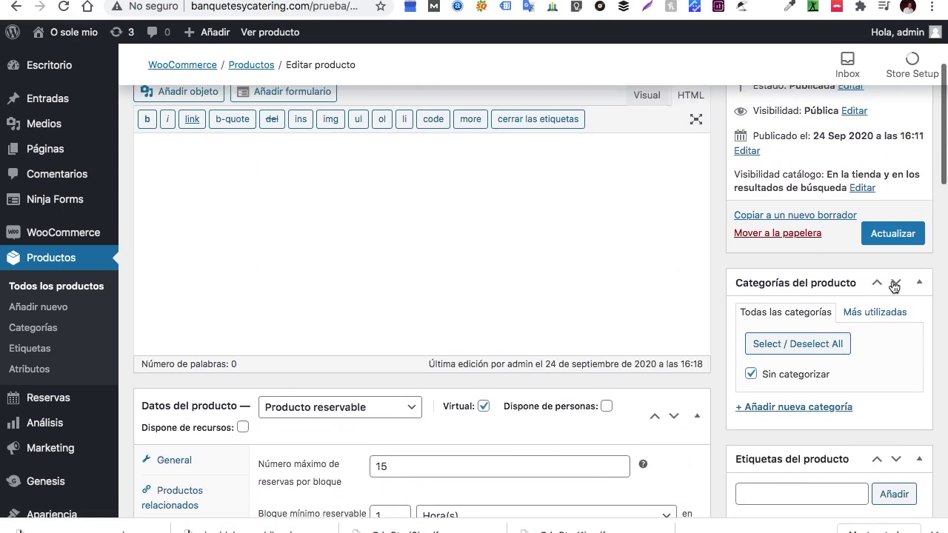
click(894, 283)
click(269, 31)
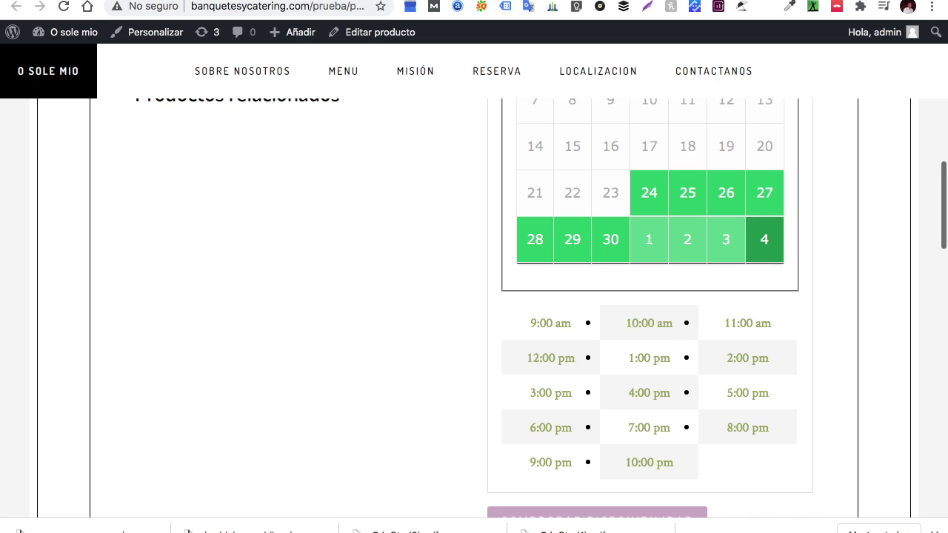
scroll(312, 198, up, 7)
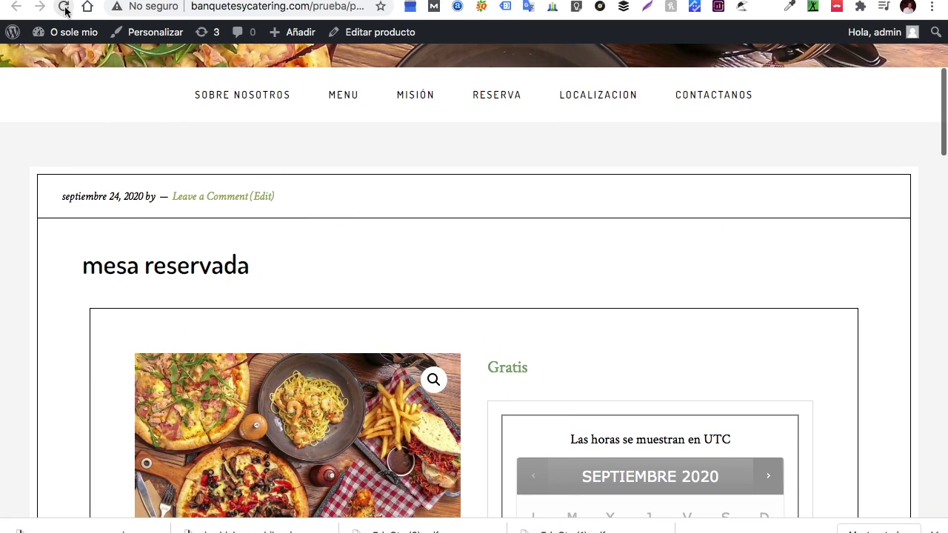
click(63, 7)
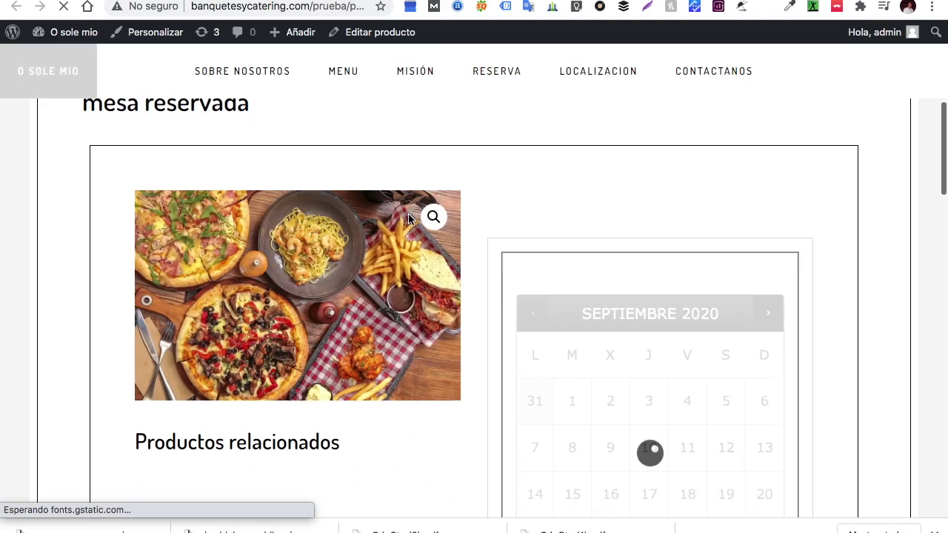
Check the time slots offered for Saturday 3 October 2020
scroll(408, 213, down, 3)
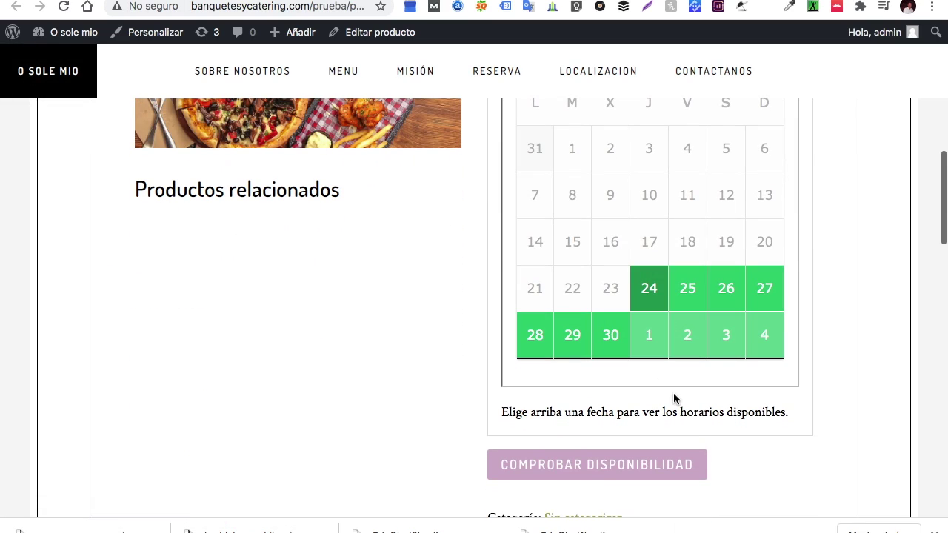
click(729, 342)
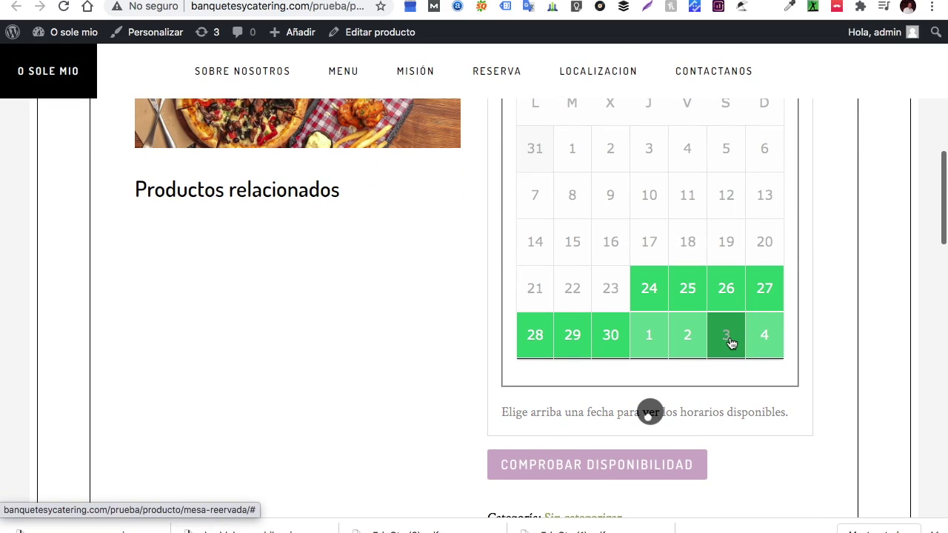
scroll(730, 342, down, 3)
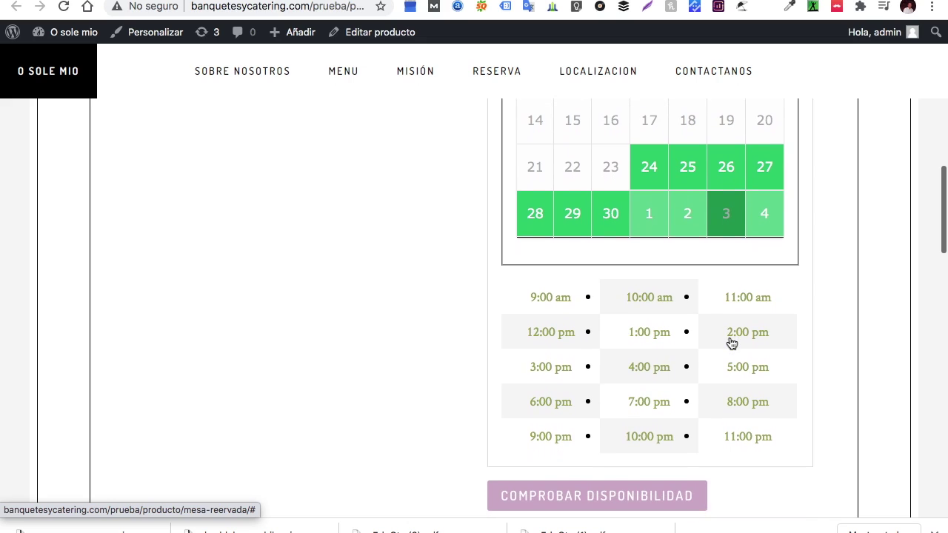
Check the time slots offered for Sunday 4 October 2020, paying attention to the last block of the day
click(763, 223)
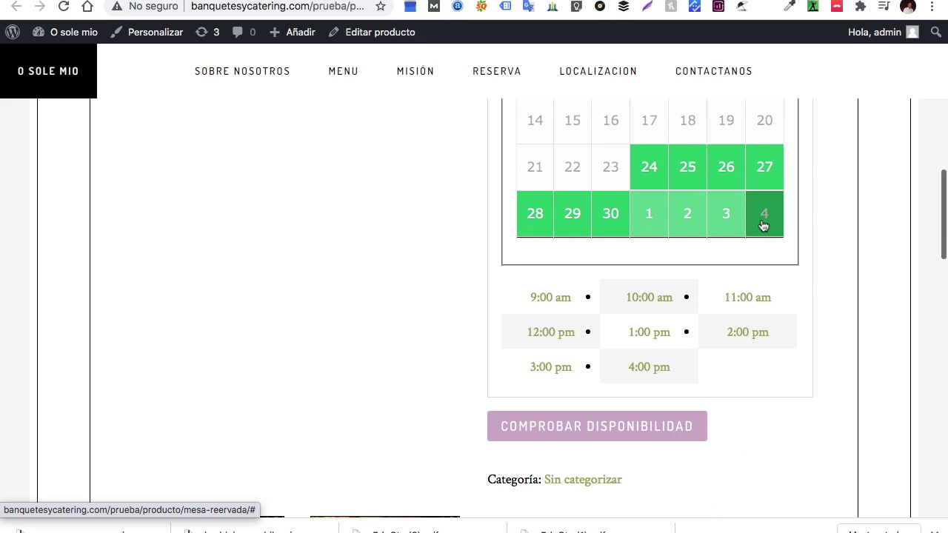
click(652, 333)
click(635, 297)
click(643, 368)
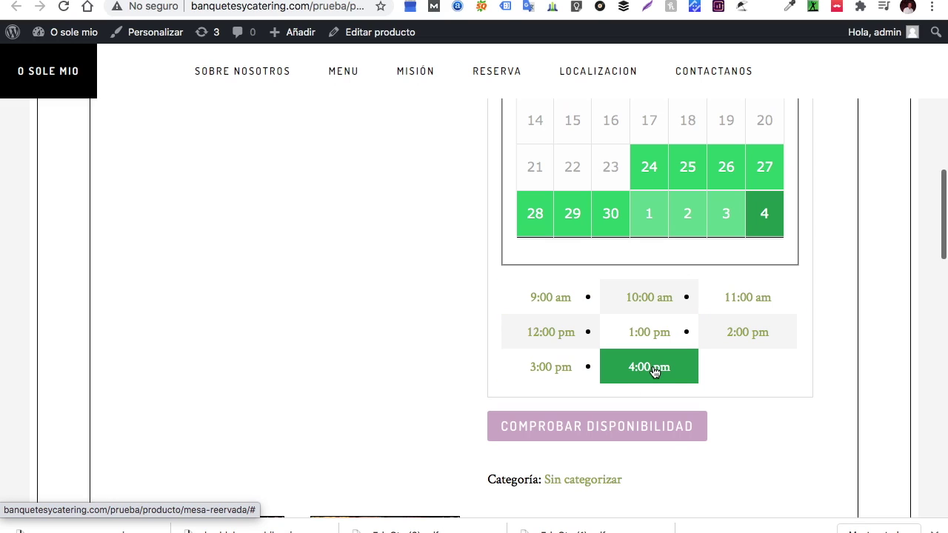
click(618, 347)
click(648, 374)
click(650, 347)
click(647, 370)
click(646, 343)
Check the time slots offered for Tuesday 29 September 2020 for comparison with Sunday
scroll(645, 345, up, 3)
click(568, 288)
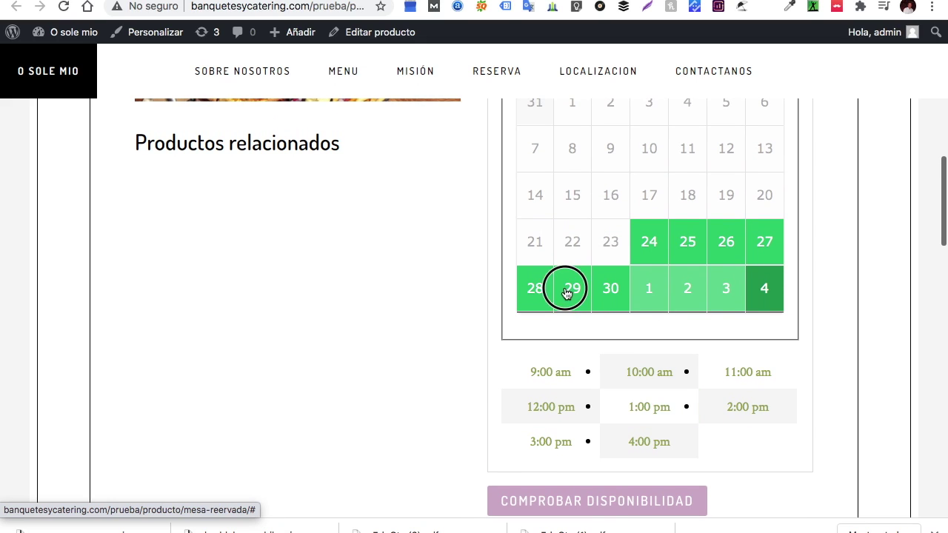
click(633, 370)
click(639, 412)
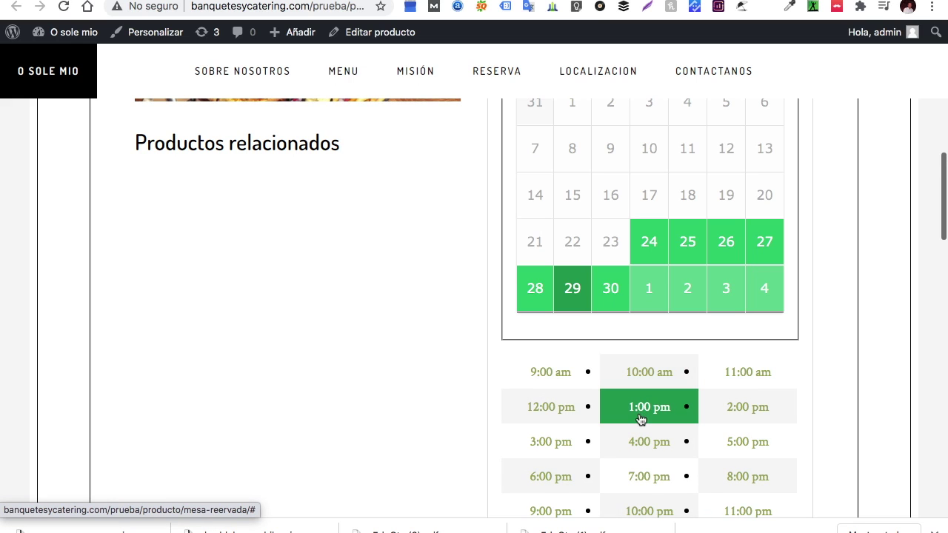
scroll(640, 419, down, 3)
scroll(641, 419, up, 1)
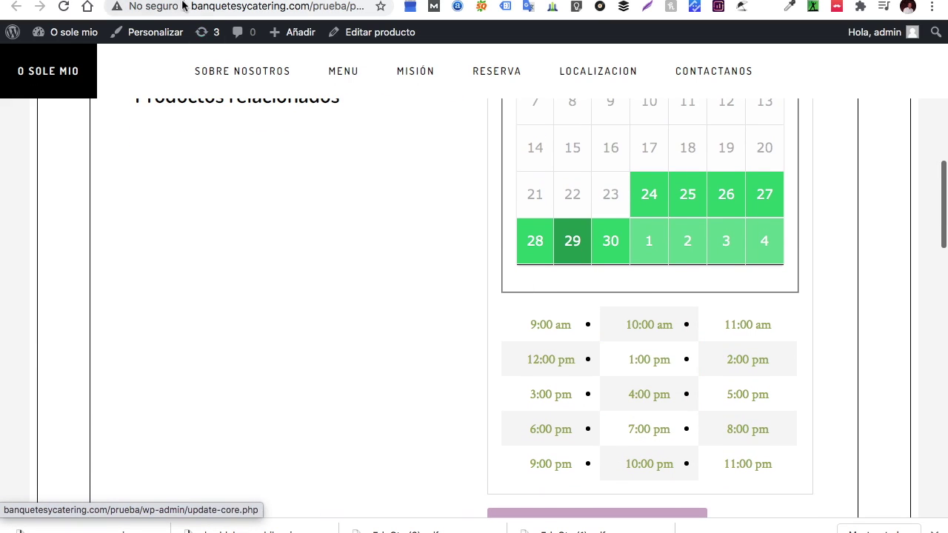
Select 3 October 2020 in the booking calendar and look over the mesa reservada page
scroll(733, 376, up, 10)
scroll(733, 376, down, 10)
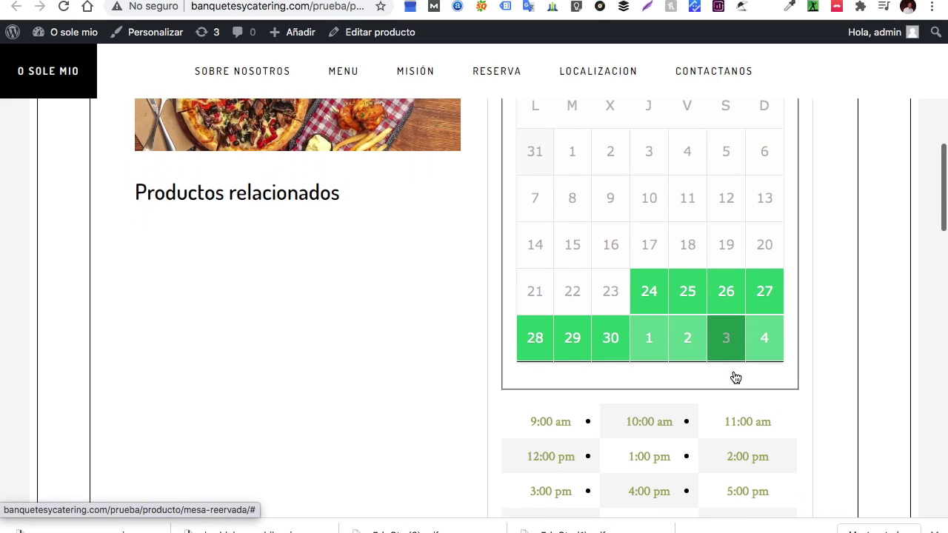
scroll(730, 377, up, 10)
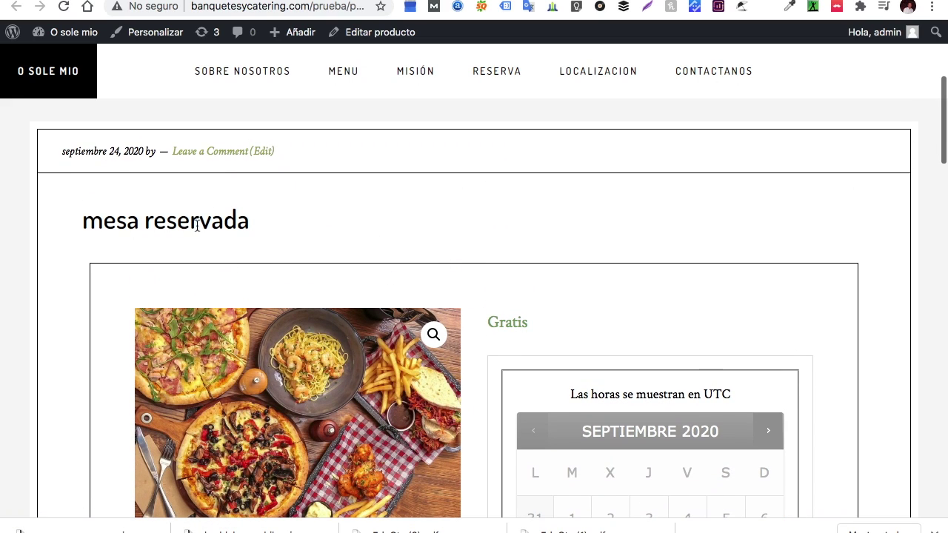
scroll(417, 271, down, 3)
scroll(417, 269, up, 3)
scroll(416, 268, down, 4)
scroll(415, 267, down, 5)
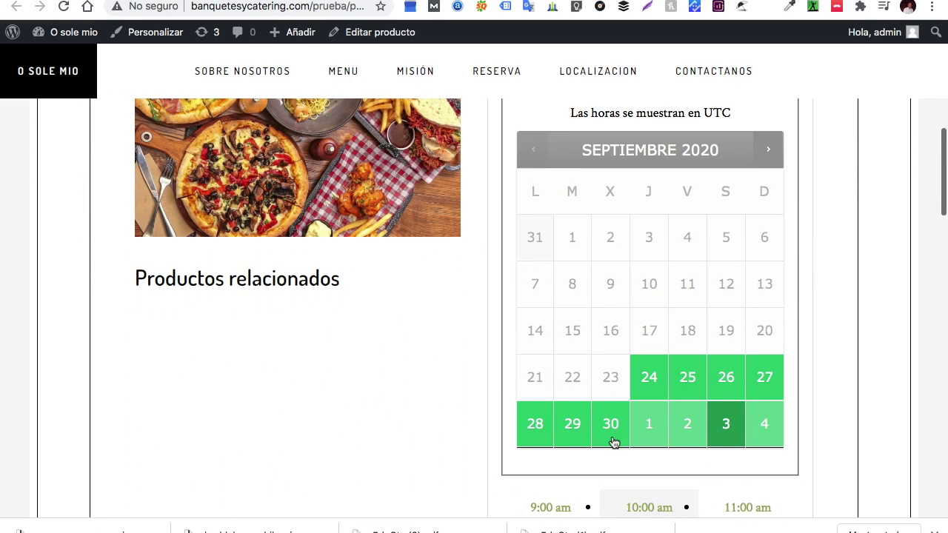
Reserve the table for 29 September 2020 at 4:00 pm and review the reservation notice on the product page
click(571, 427)
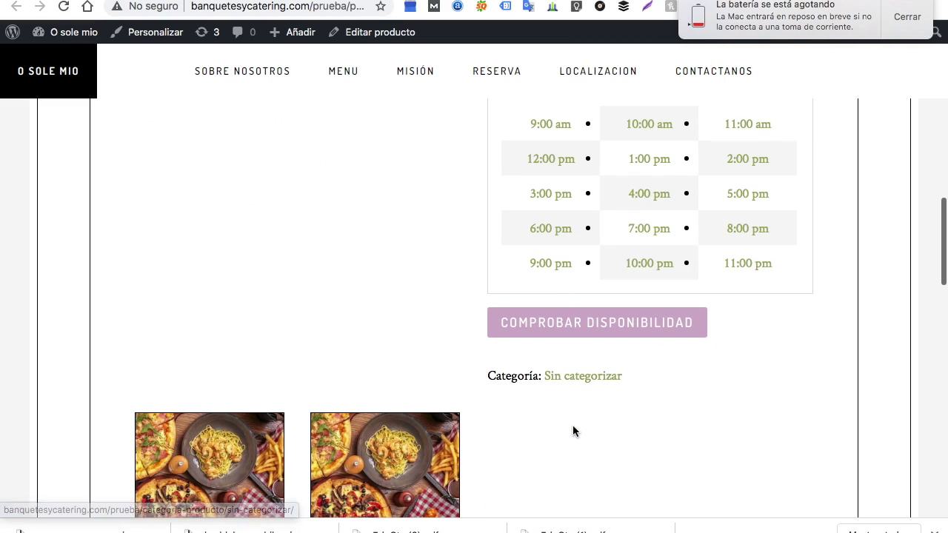
click(650, 209)
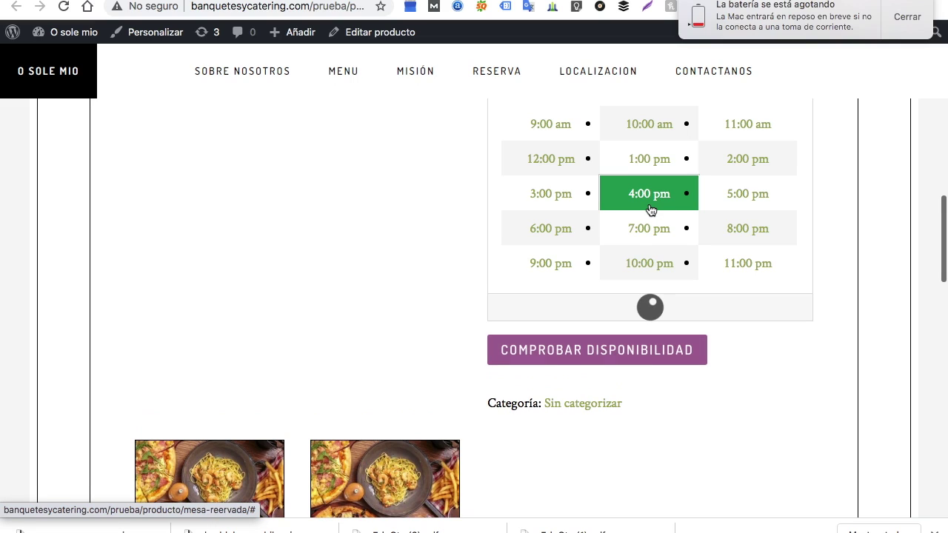
click(588, 380)
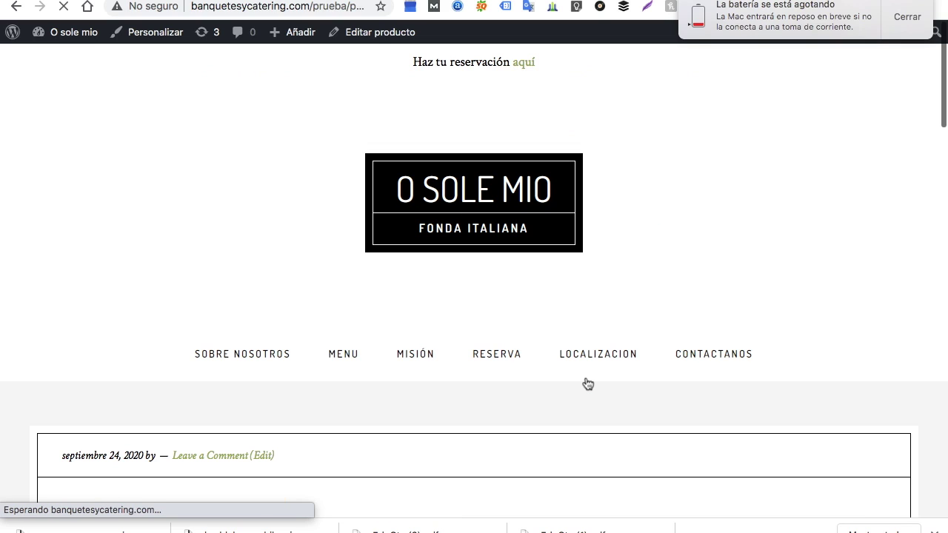
scroll(537, 360, down, 5)
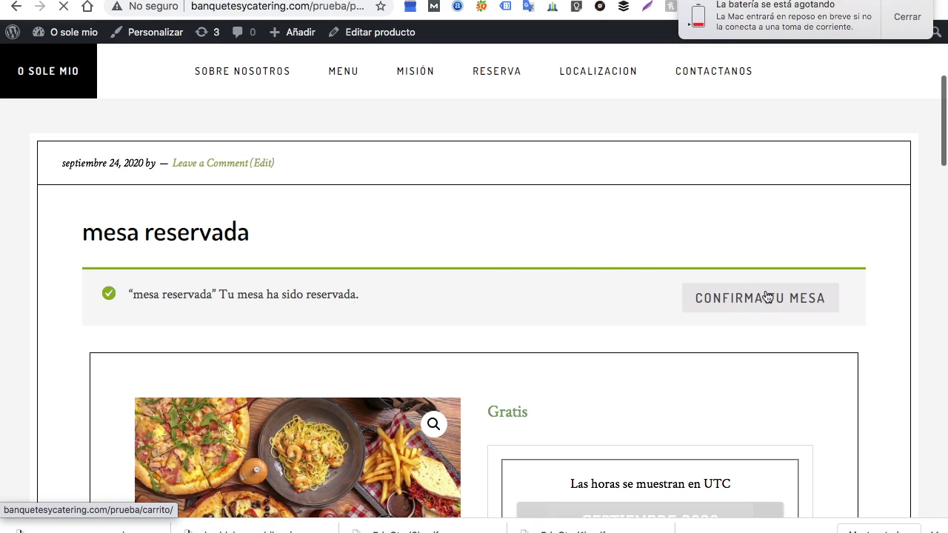
scroll(668, 294, down, 5)
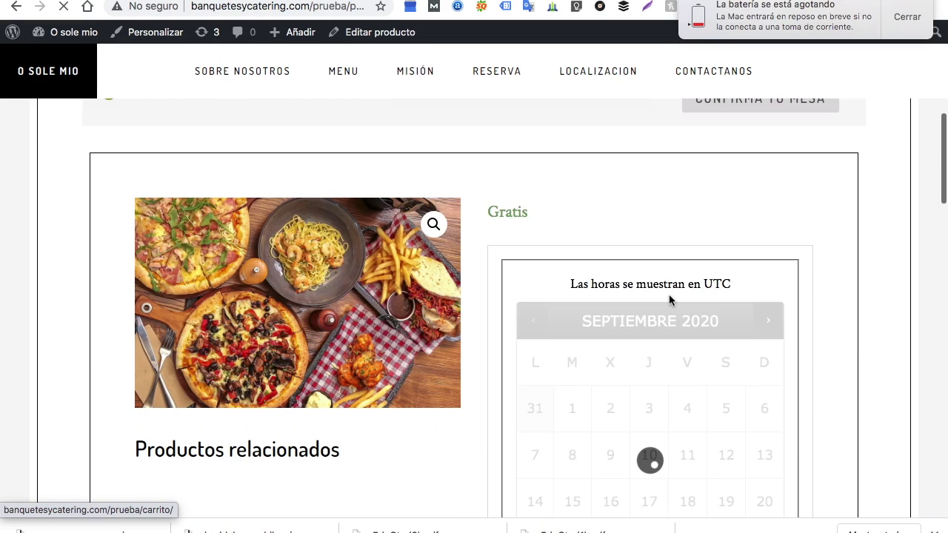
scroll(668, 298, down, 3)
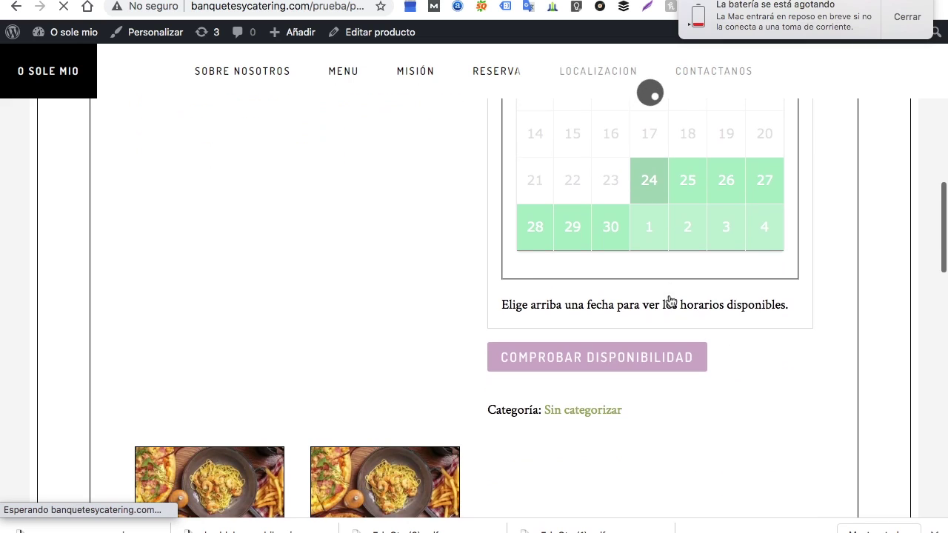